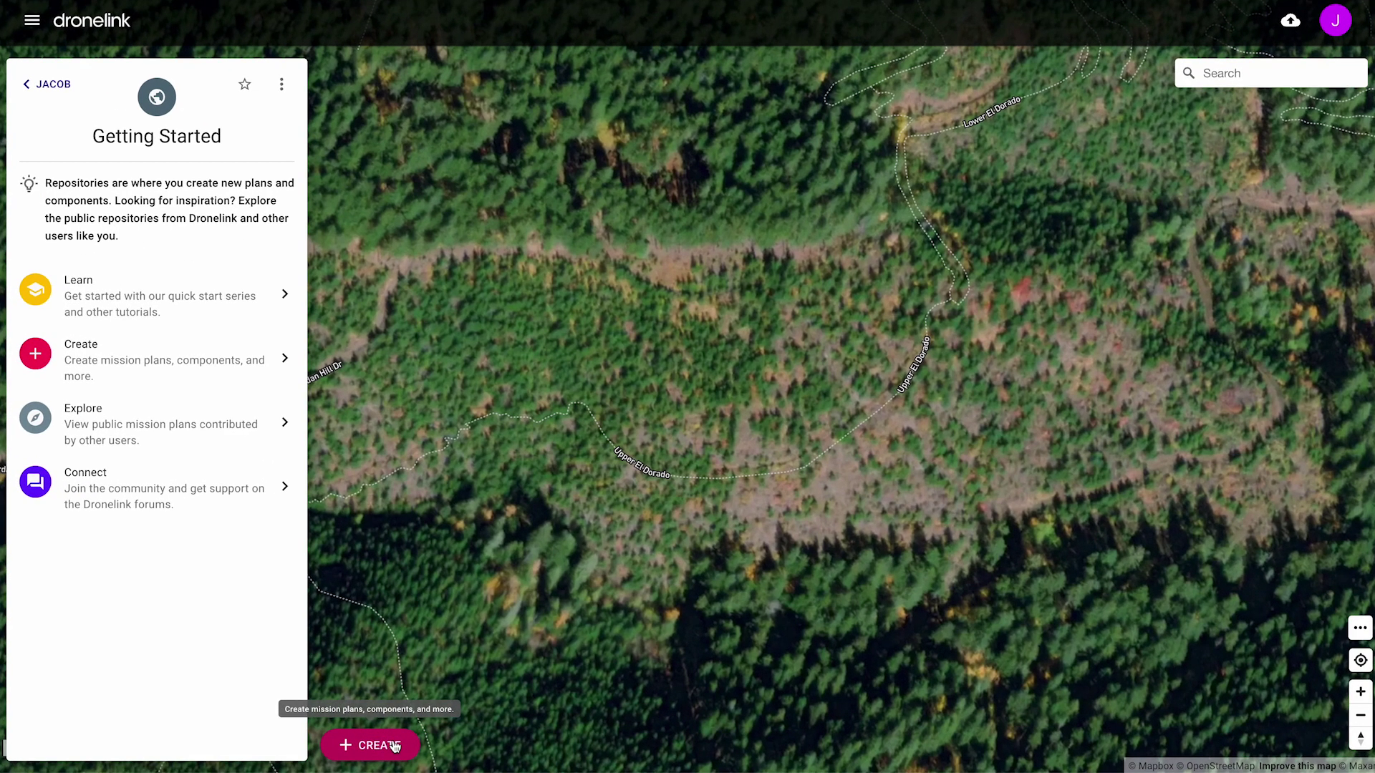
Create a new Map plan with its takeoff in the forest clearing, giving a 285 ft survey grid.
click(448, 677)
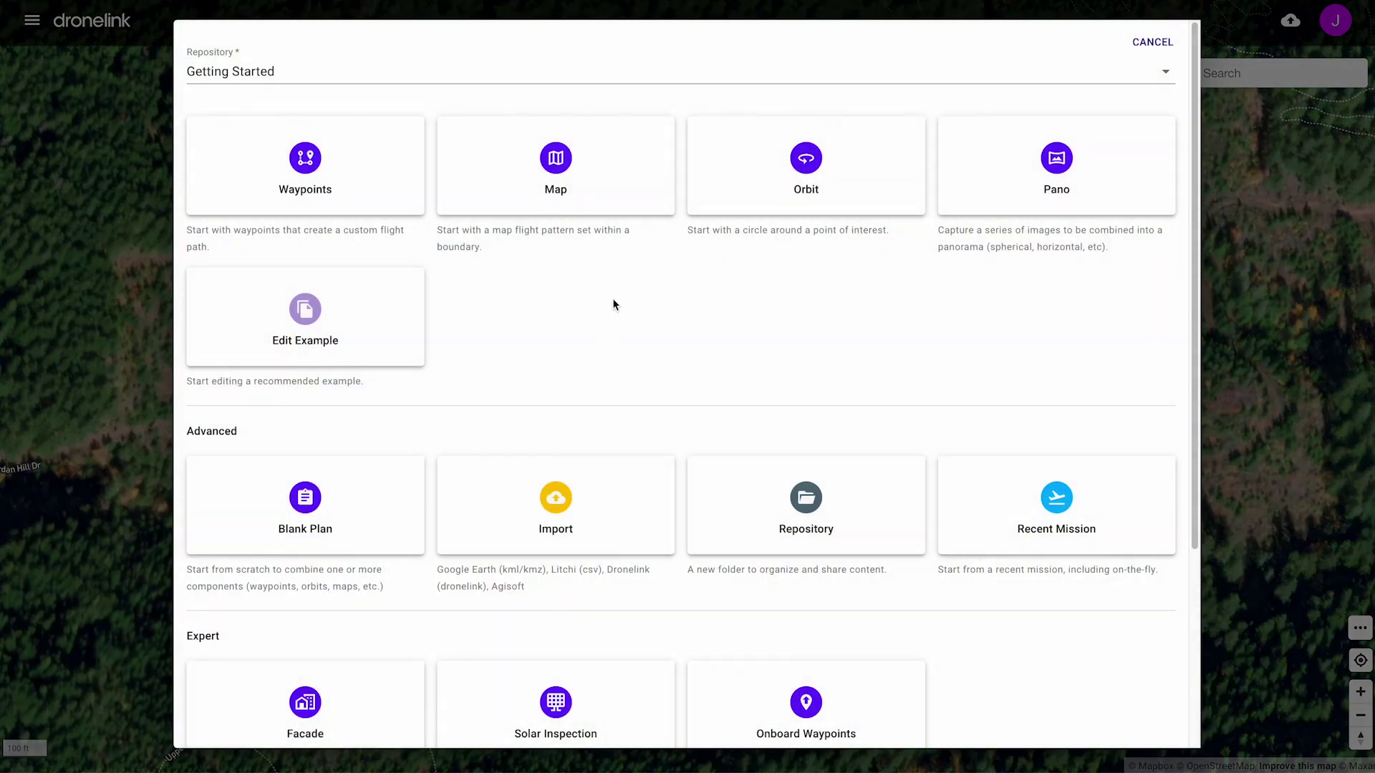
click(616, 200)
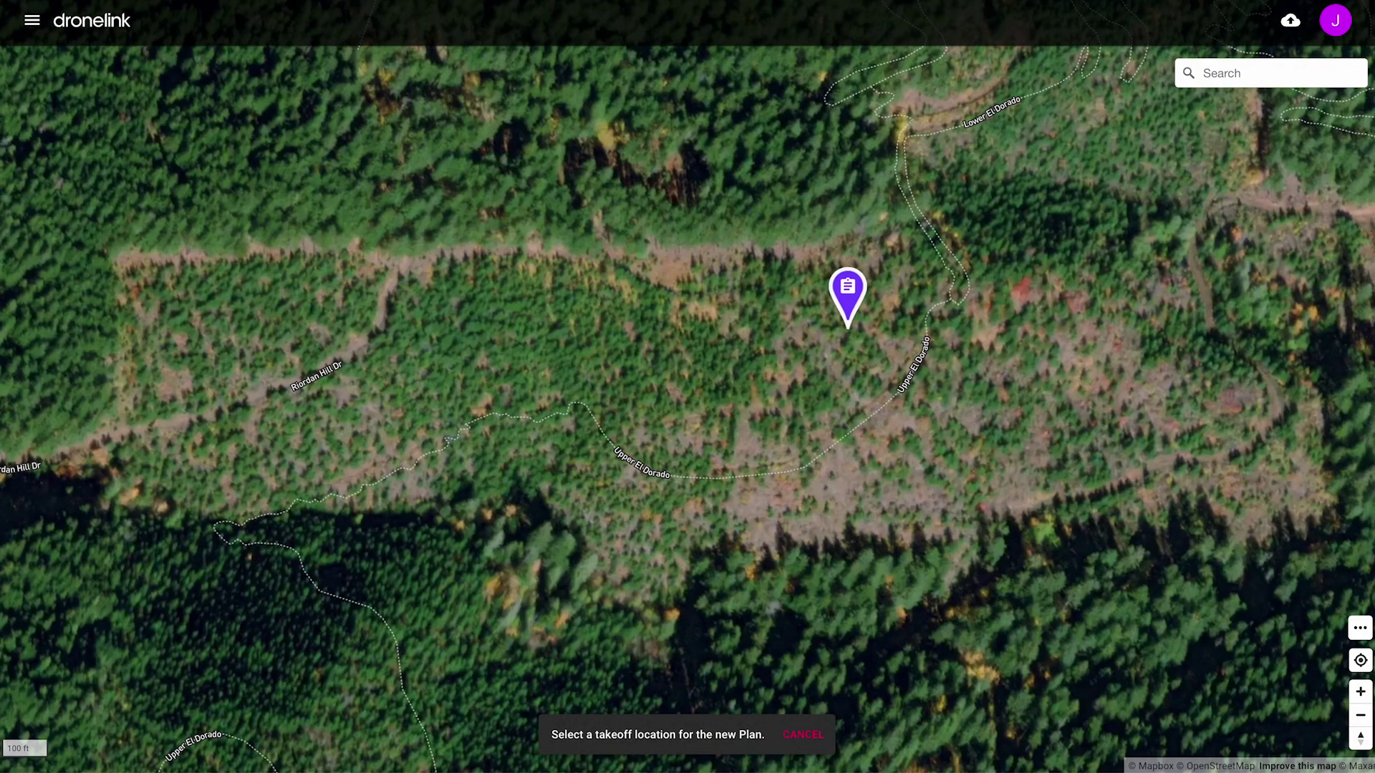
click(853, 334)
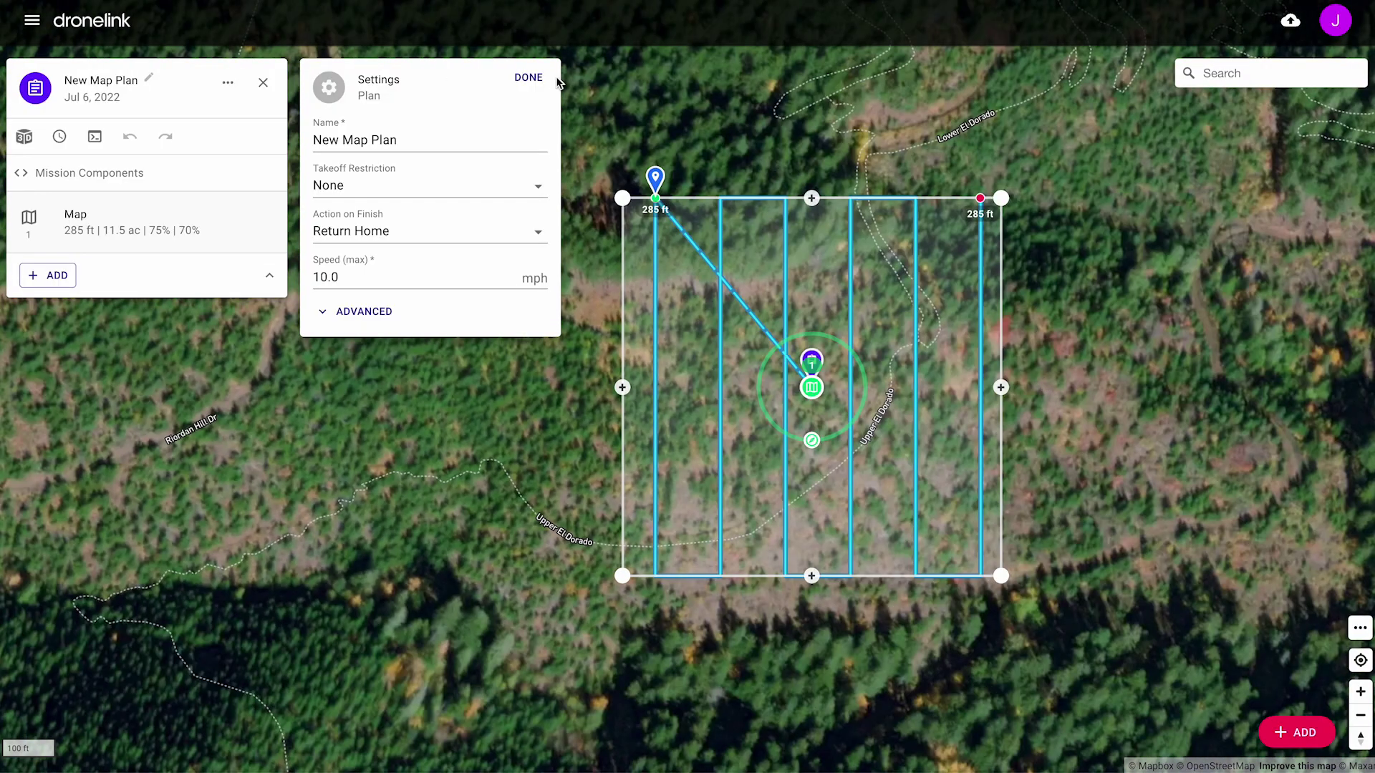
click(548, 80)
Shift the survey grid down-left, stretch its right edge east into a point, and rotate flight lines horizontal.
drag(583, 117, 524, 115)
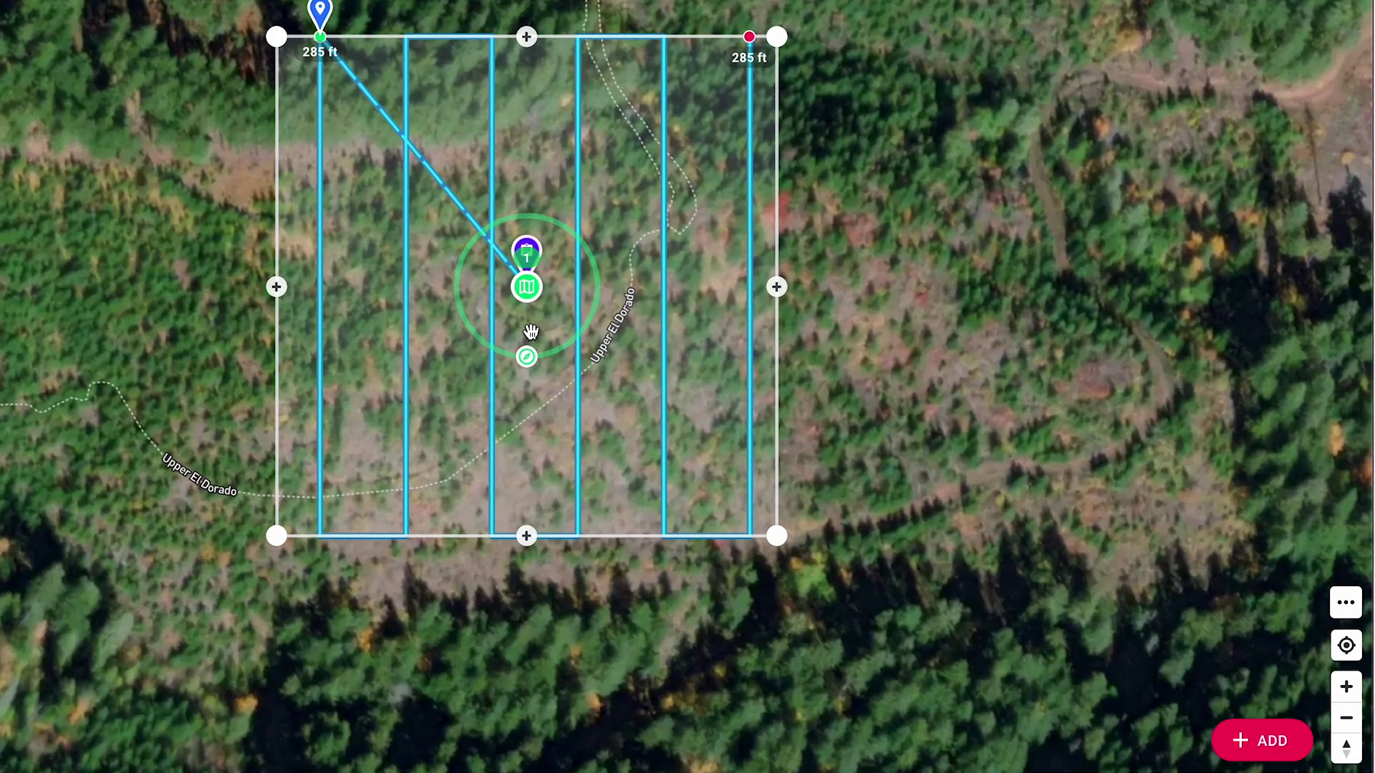
drag(526, 305, 430, 397)
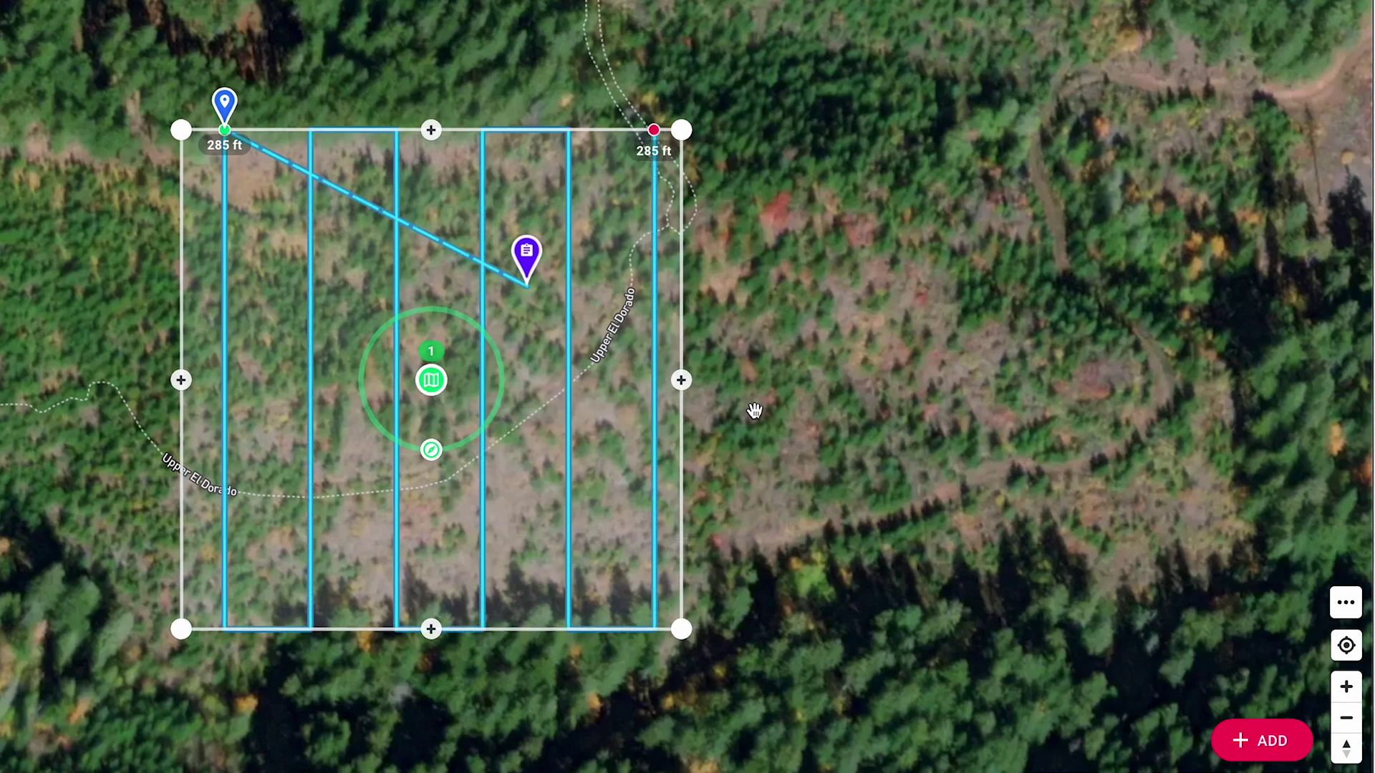
drag(691, 385, 1181, 395)
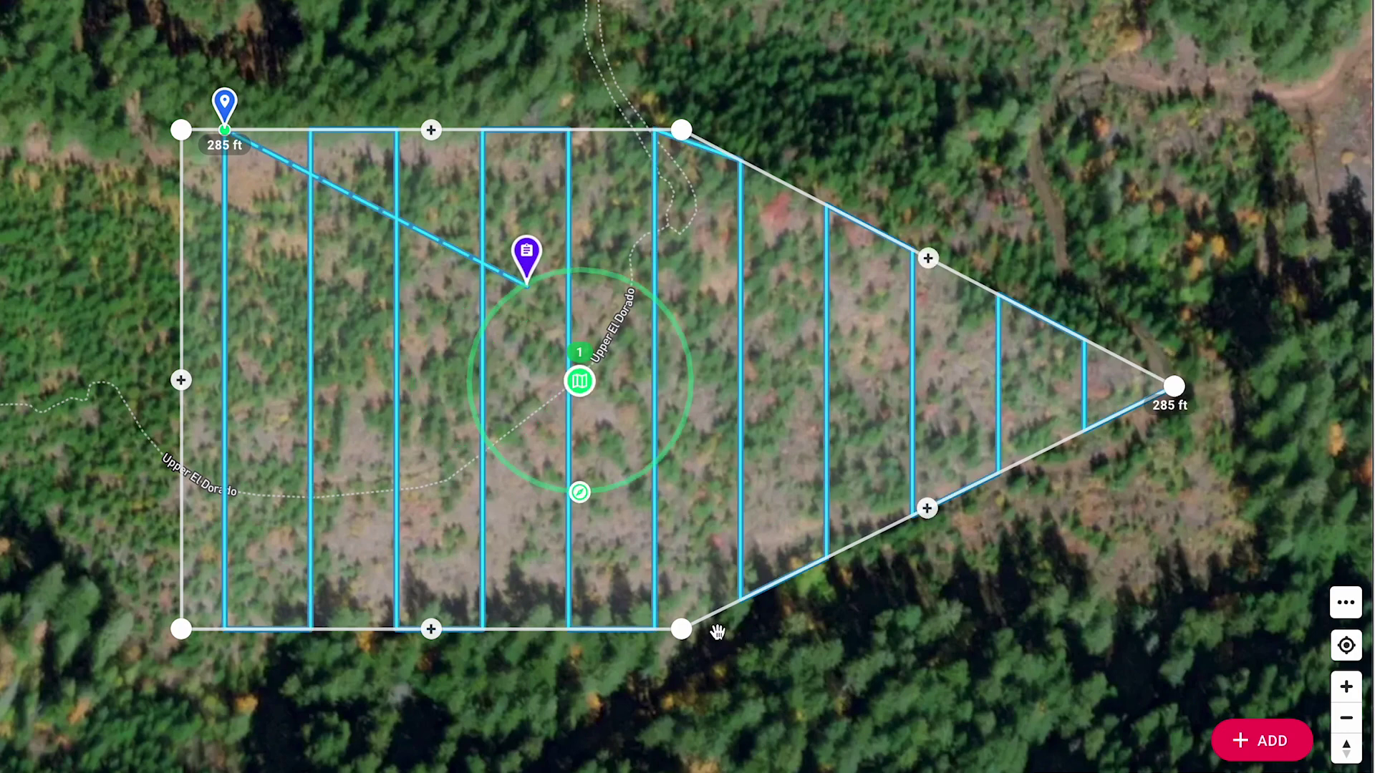
drag(585, 502, 481, 380)
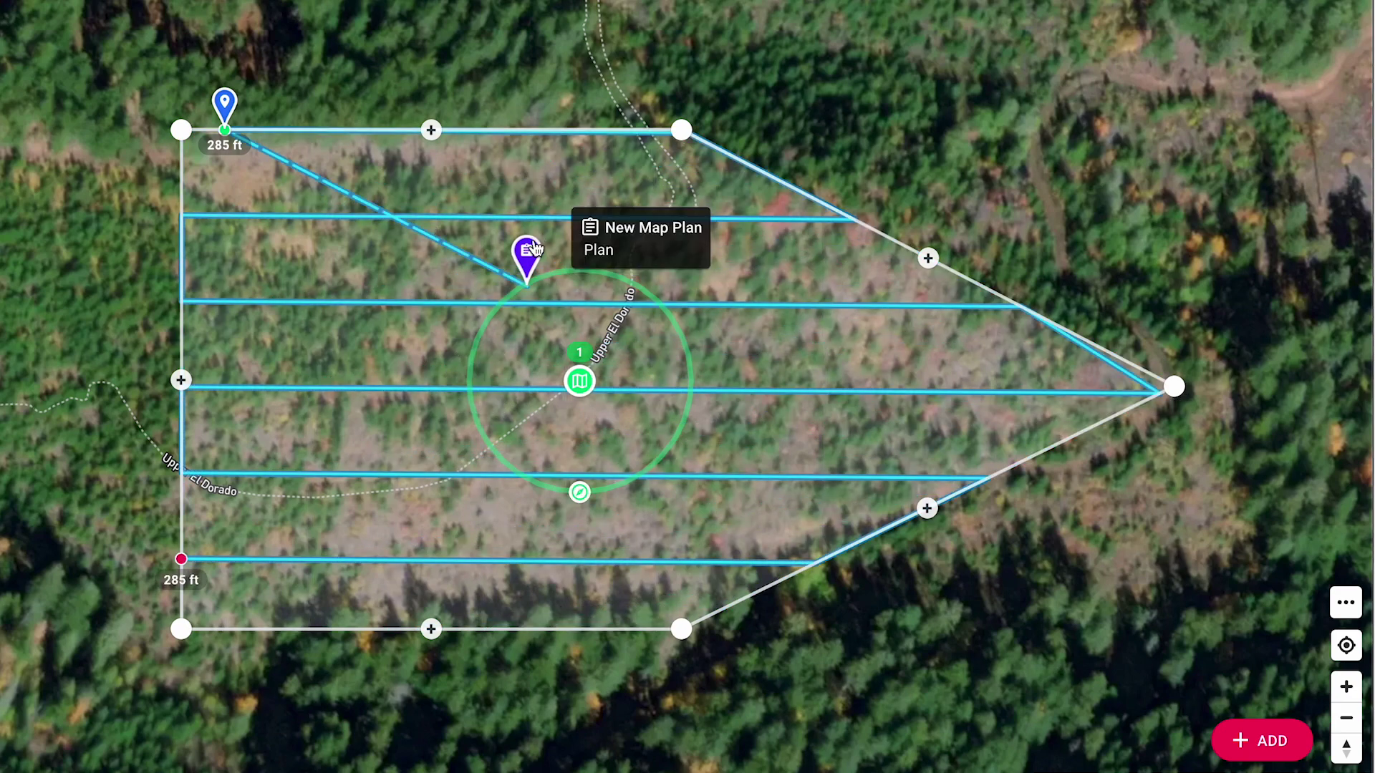
Drag the takeoff marker north of the survey area and the Map Start marker to its top-left corner.
mouse_move(530, 248)
mouse_down()
mouse_move(449, 205)
mouse_move(287, 76)
mouse_move(296, 43)
mouse_up()
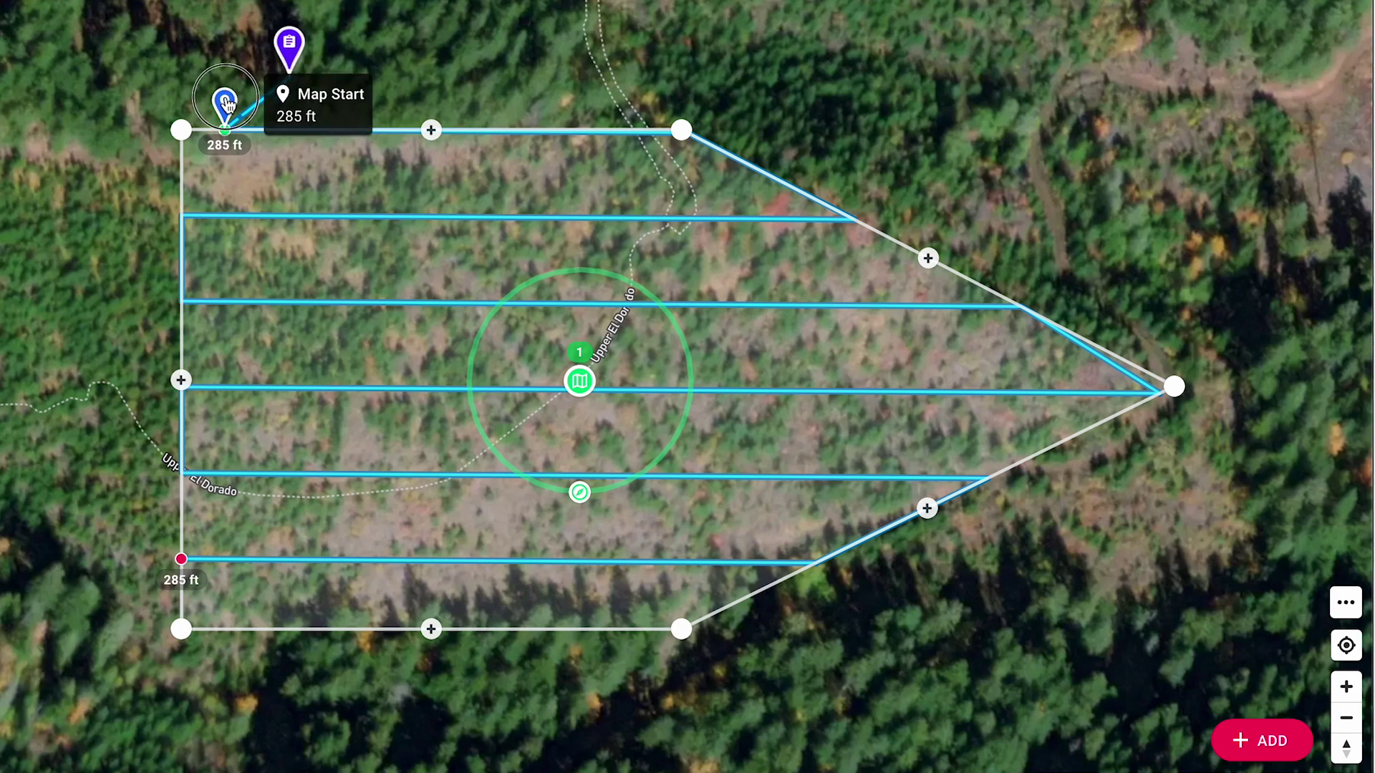
drag(228, 105, 166, 144)
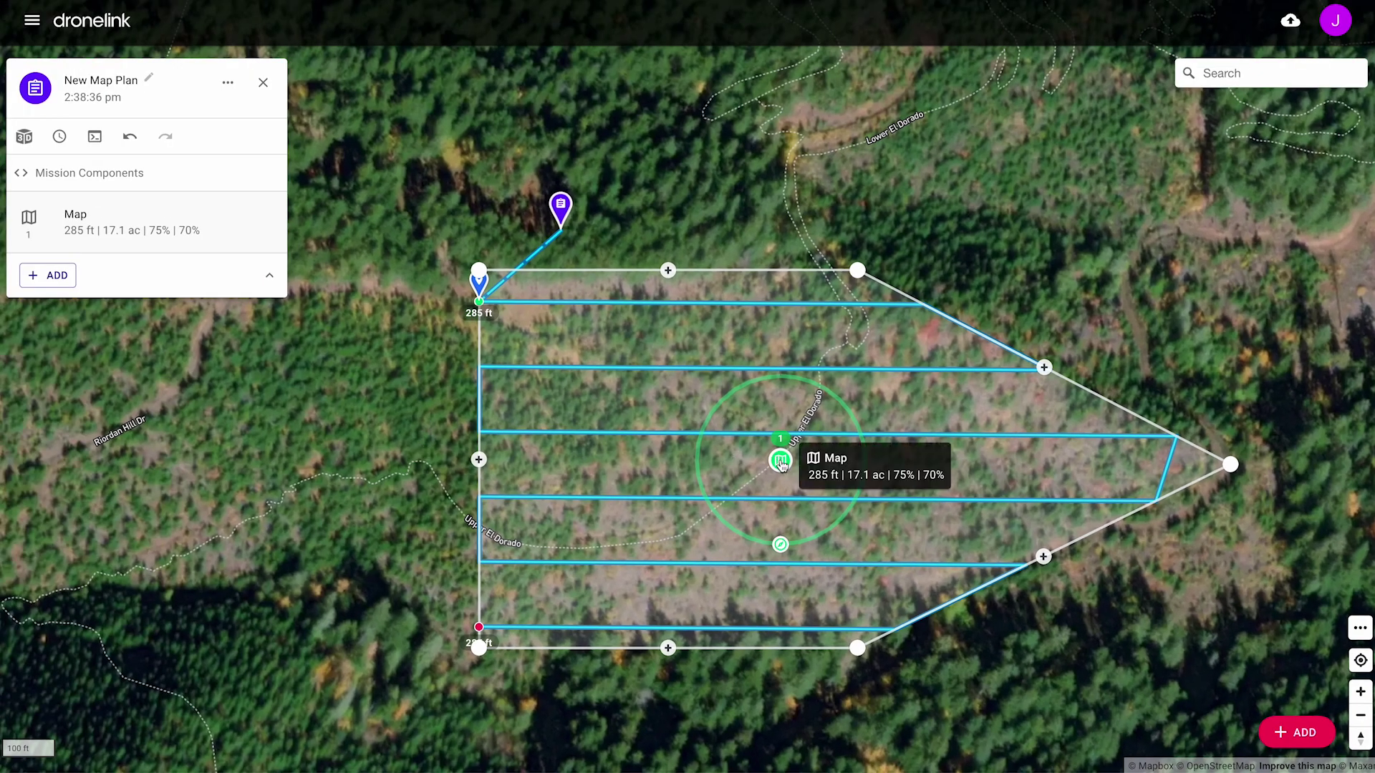
Replace the Map component's 285 ft altitude with 200 ft.
click(781, 462)
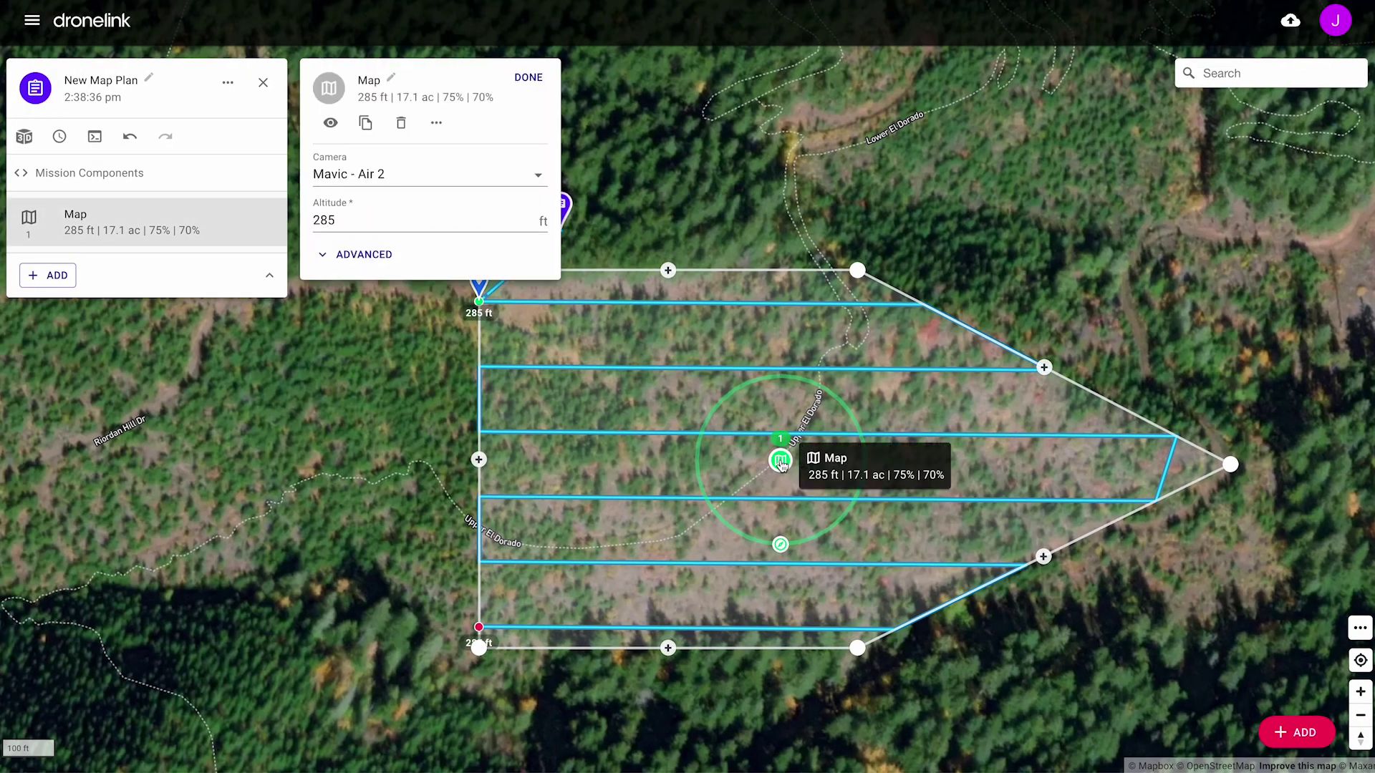
drag(437, 454, 521, 451)
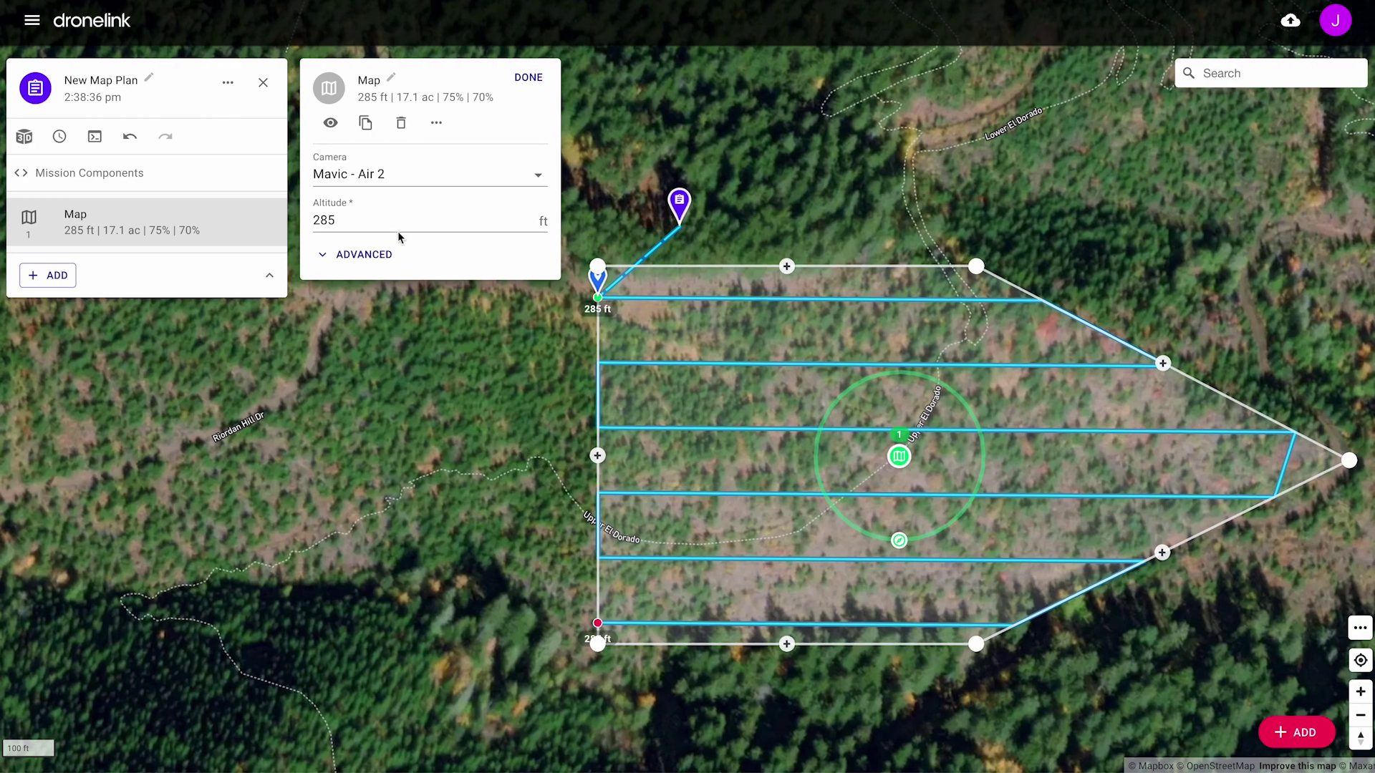
drag(368, 220, 309, 220)
text(200)
click(392, 352)
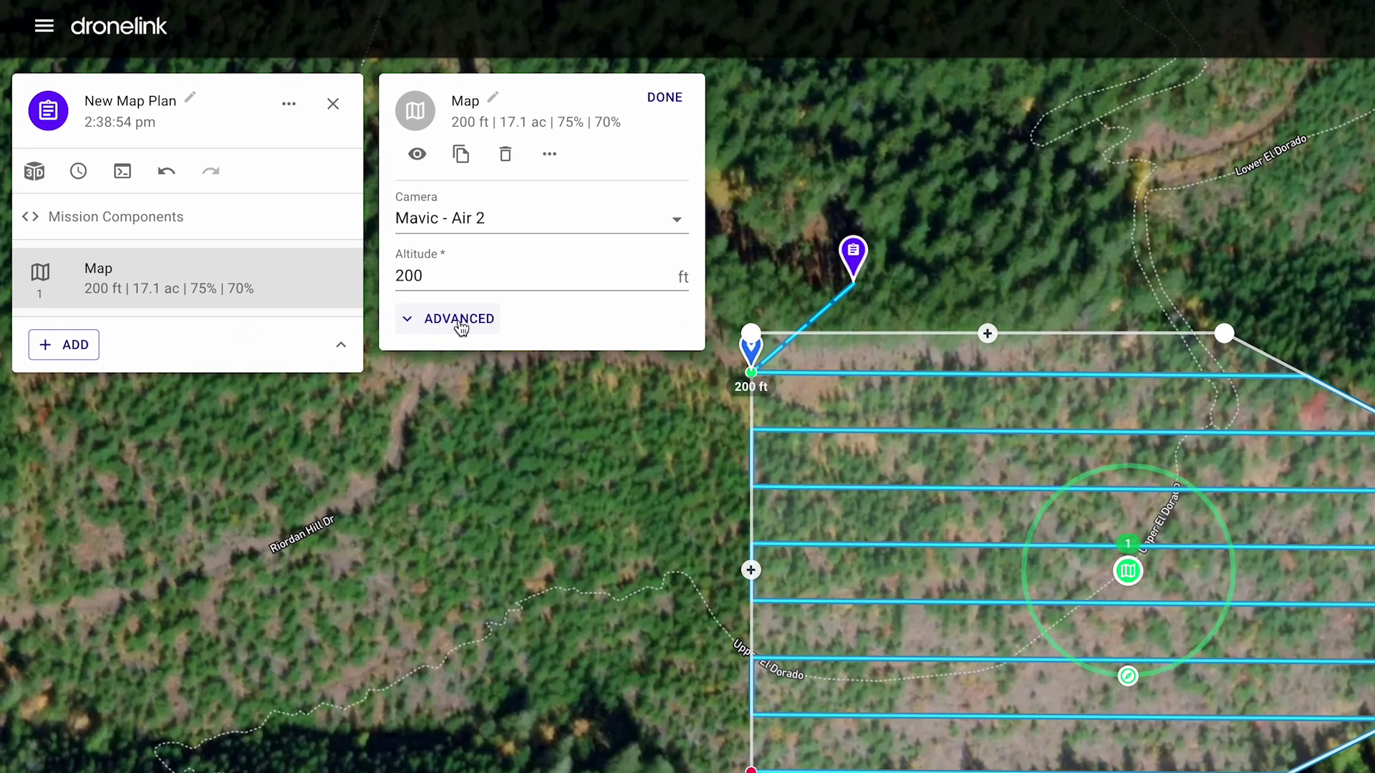
In the Map's advanced settings, change Front Overlap from 75 to 80.
click(459, 320)
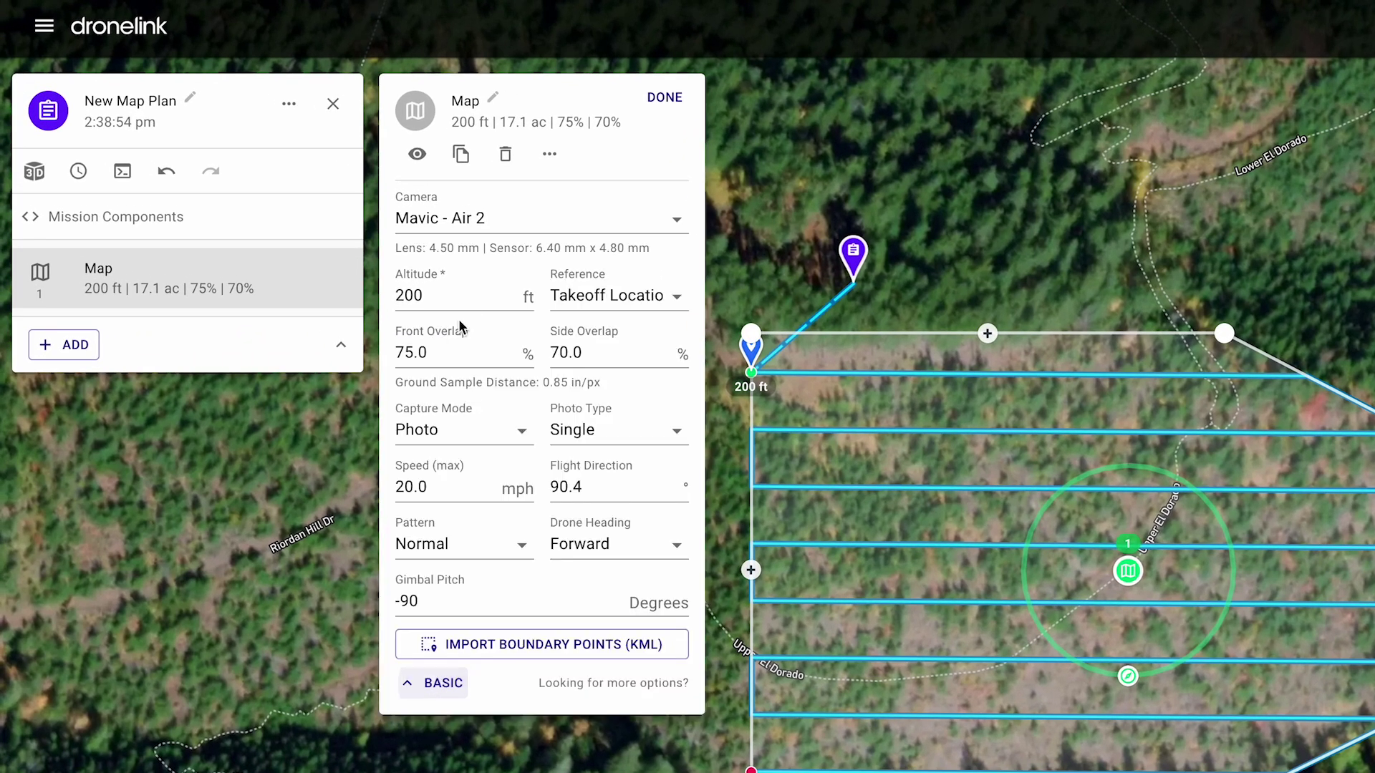
double_click(443, 350)
text(80)
click(550, 748)
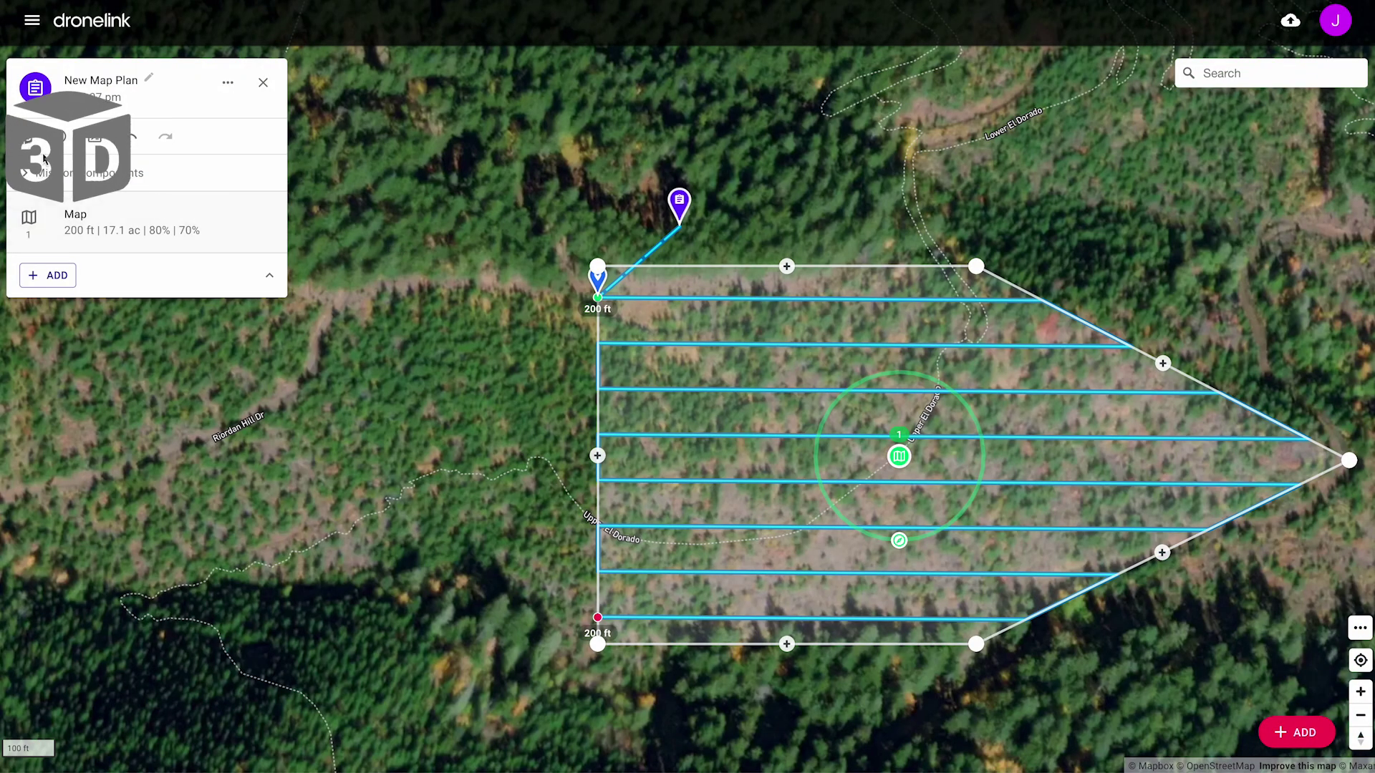
Open the 3D Planner and tilt the camera to view the flight lines over the terrain.
click(24, 137)
drag(453, 448, 295, 409)
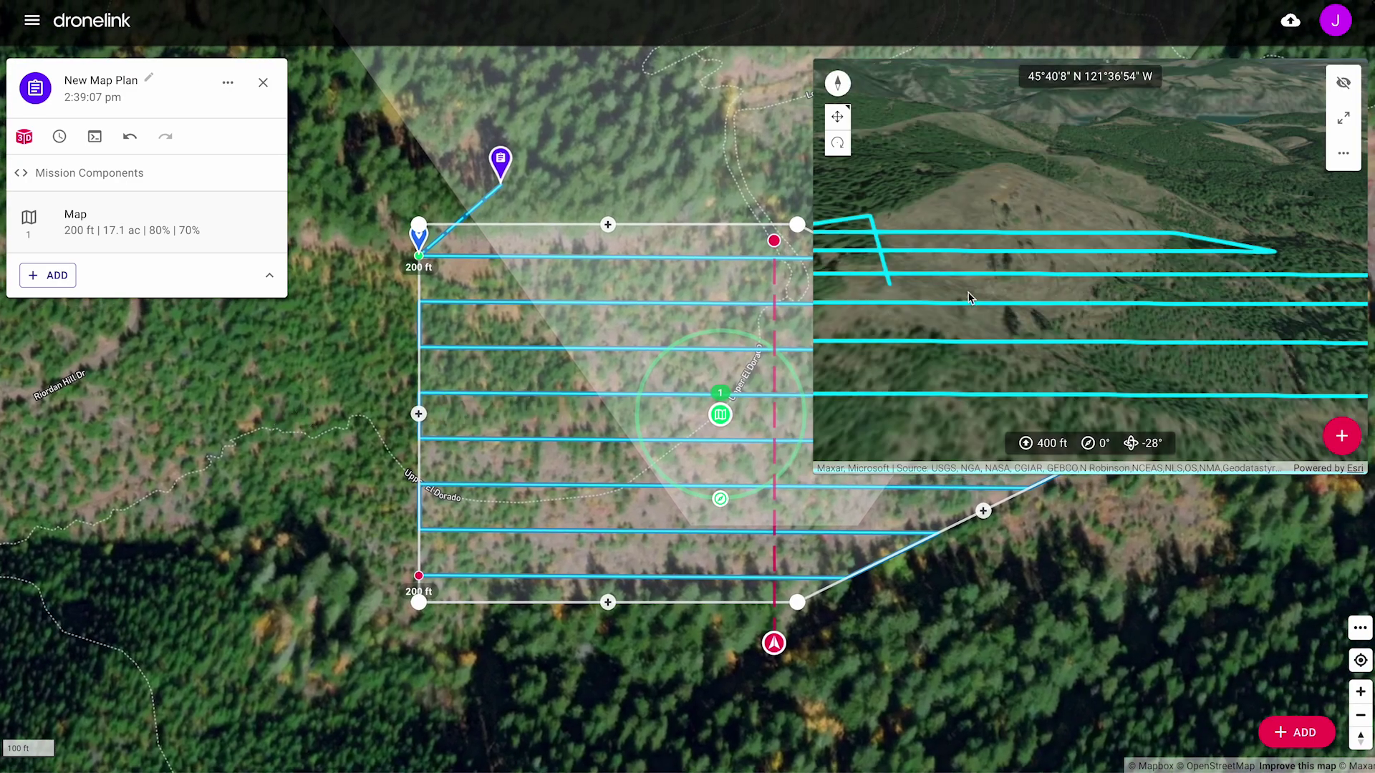
scroll(881, 337, down, 3)
drag(1000, 326, 1186, 326)
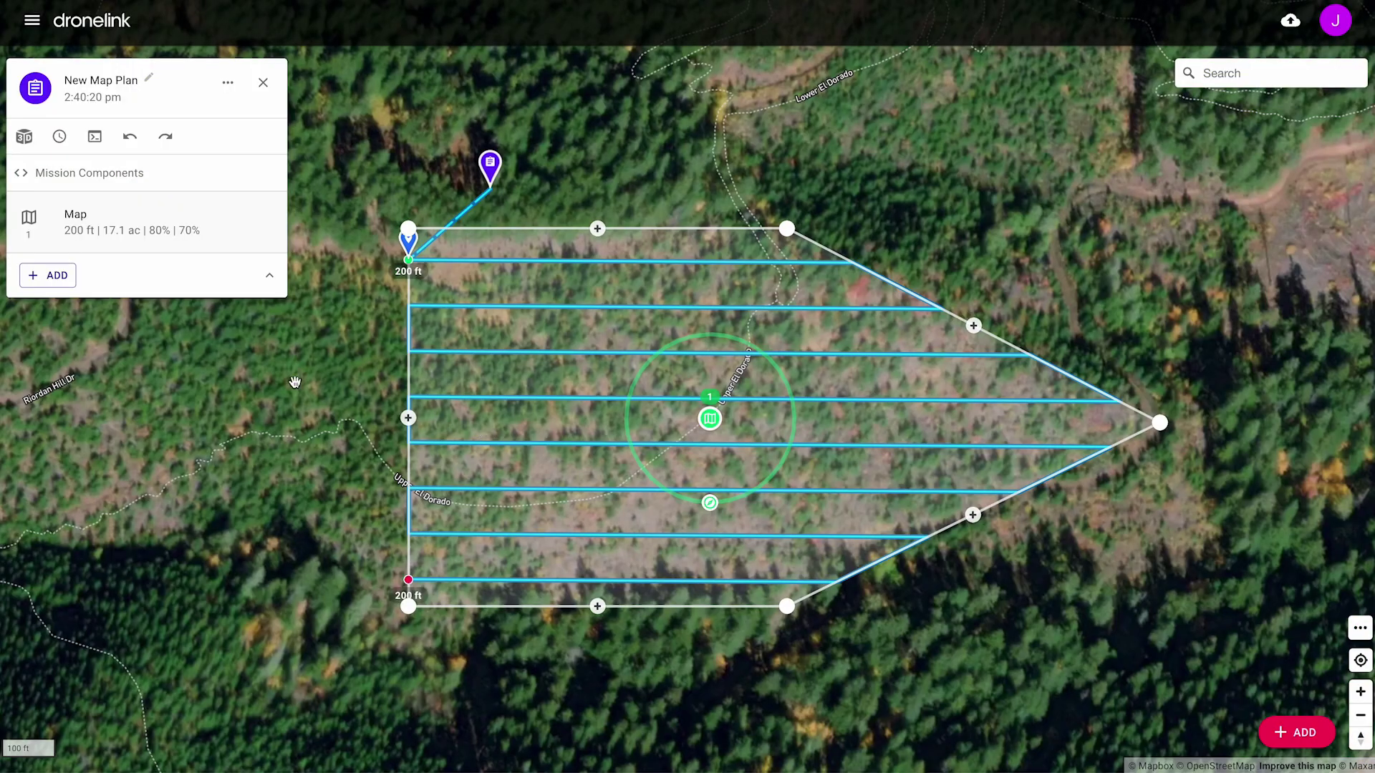
Review the mission estimate (09:38, 1.8 mi, 204 photos) and dismiss it.
click(68, 143)
click(64, 139)
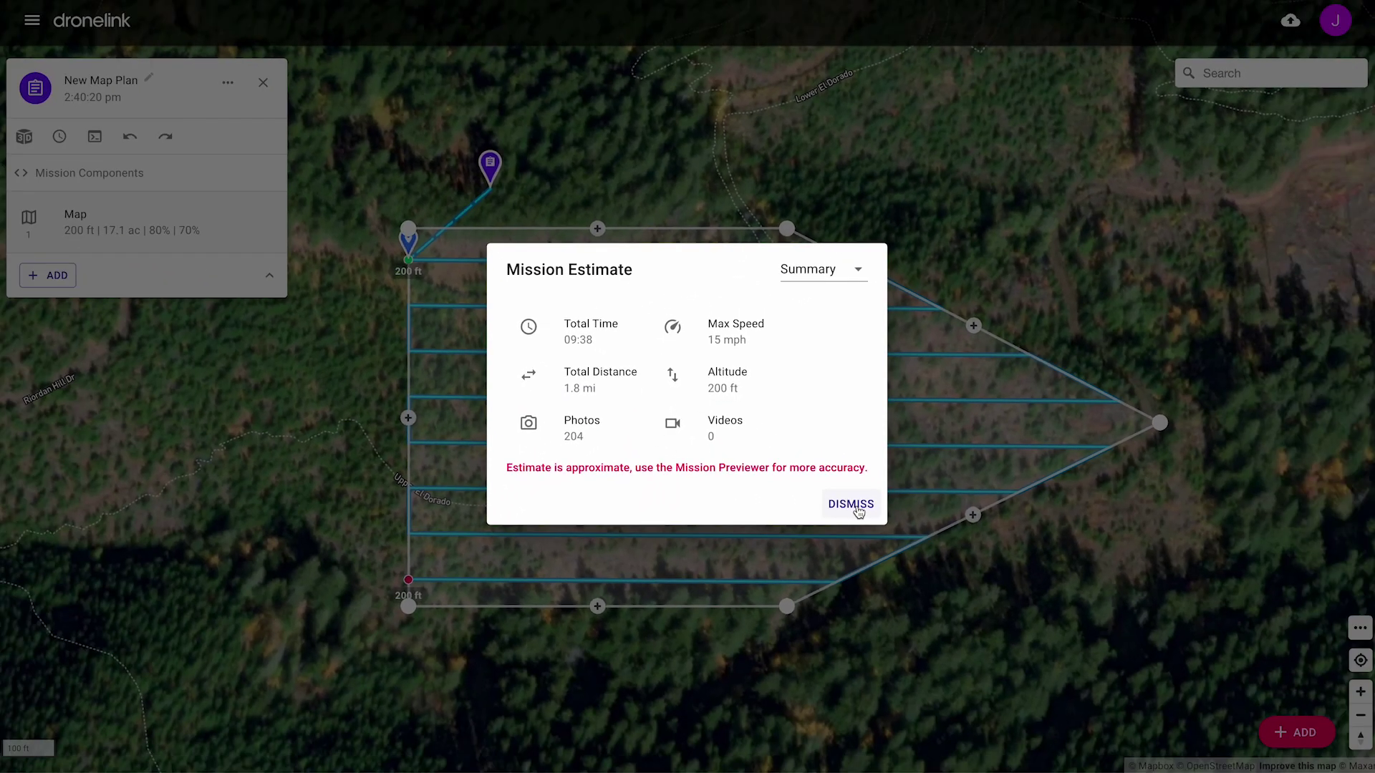
click(859, 511)
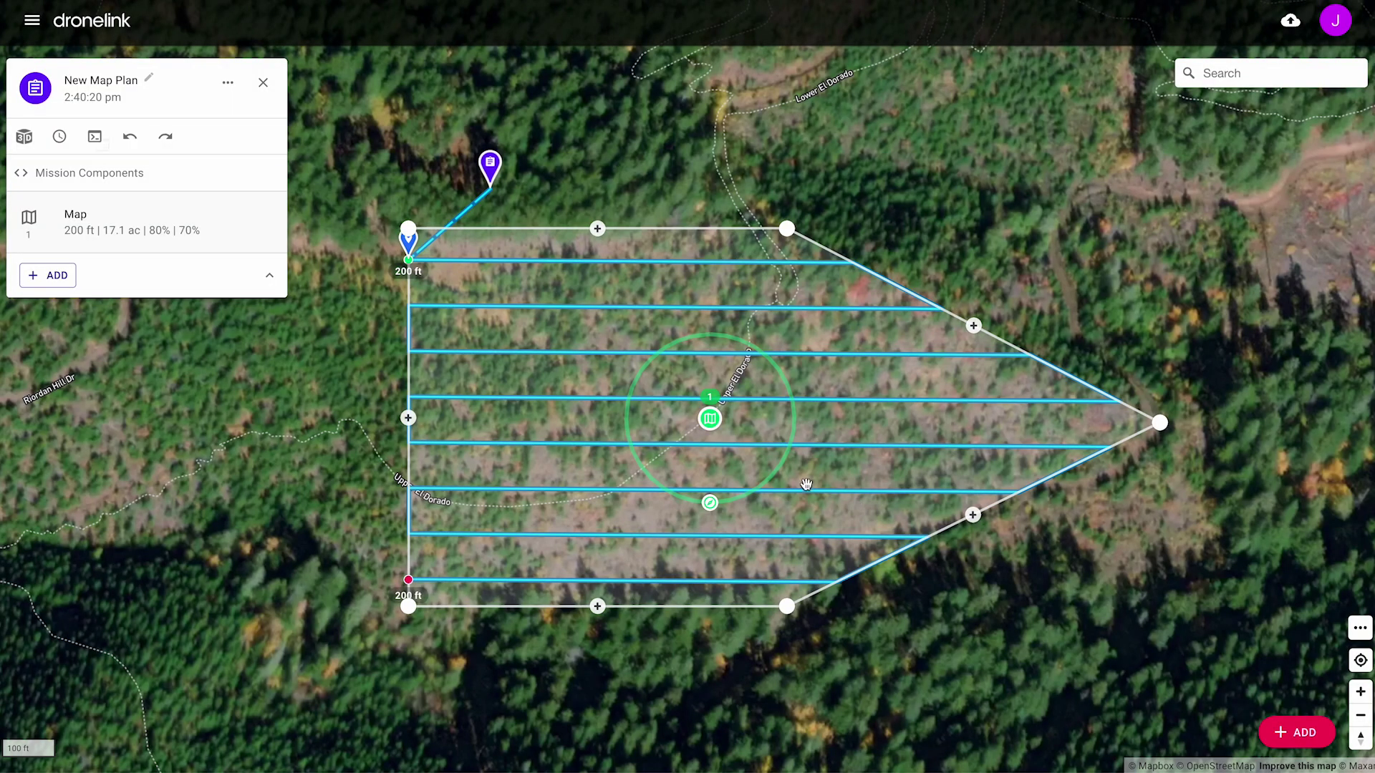
Play the mission flight preview at 4X speed.
click(99, 139)
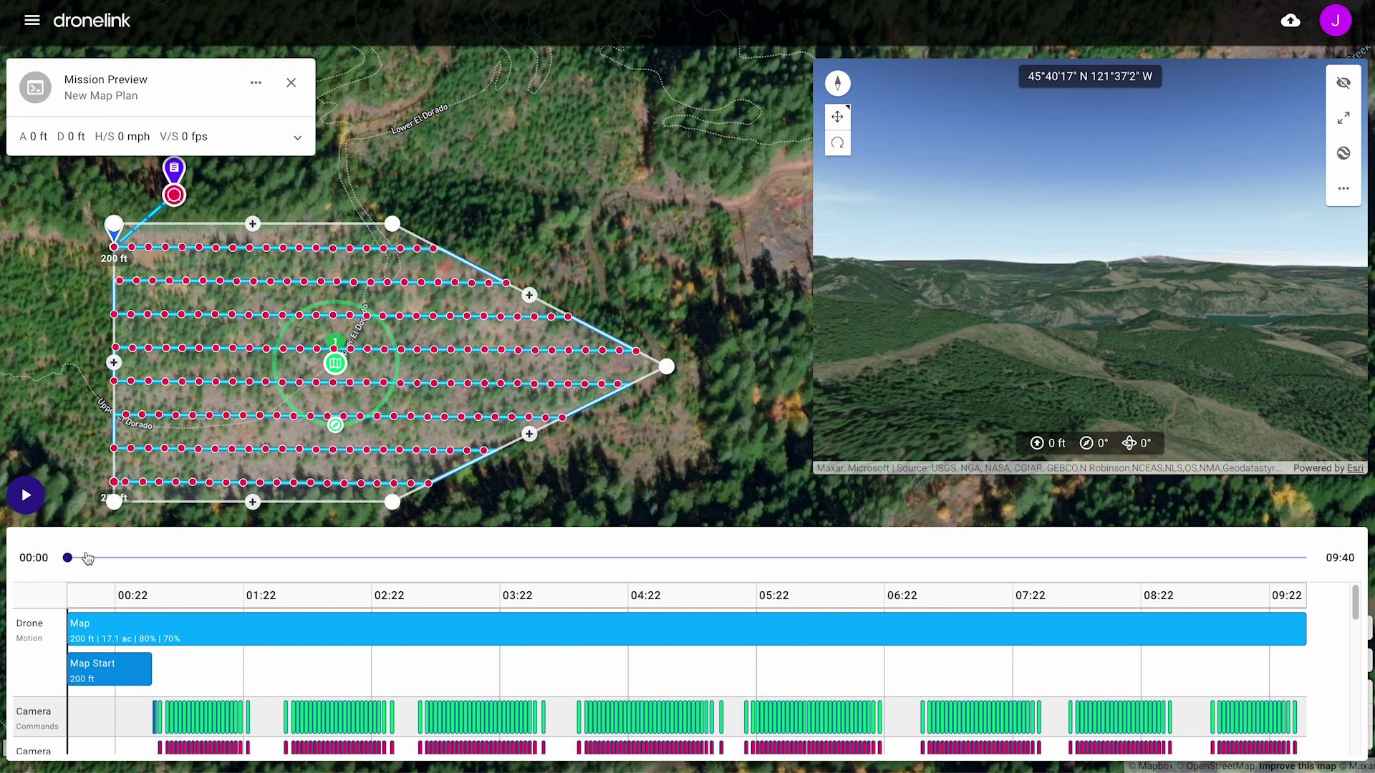
drag(72, 561, 278, 563)
click(25, 494)
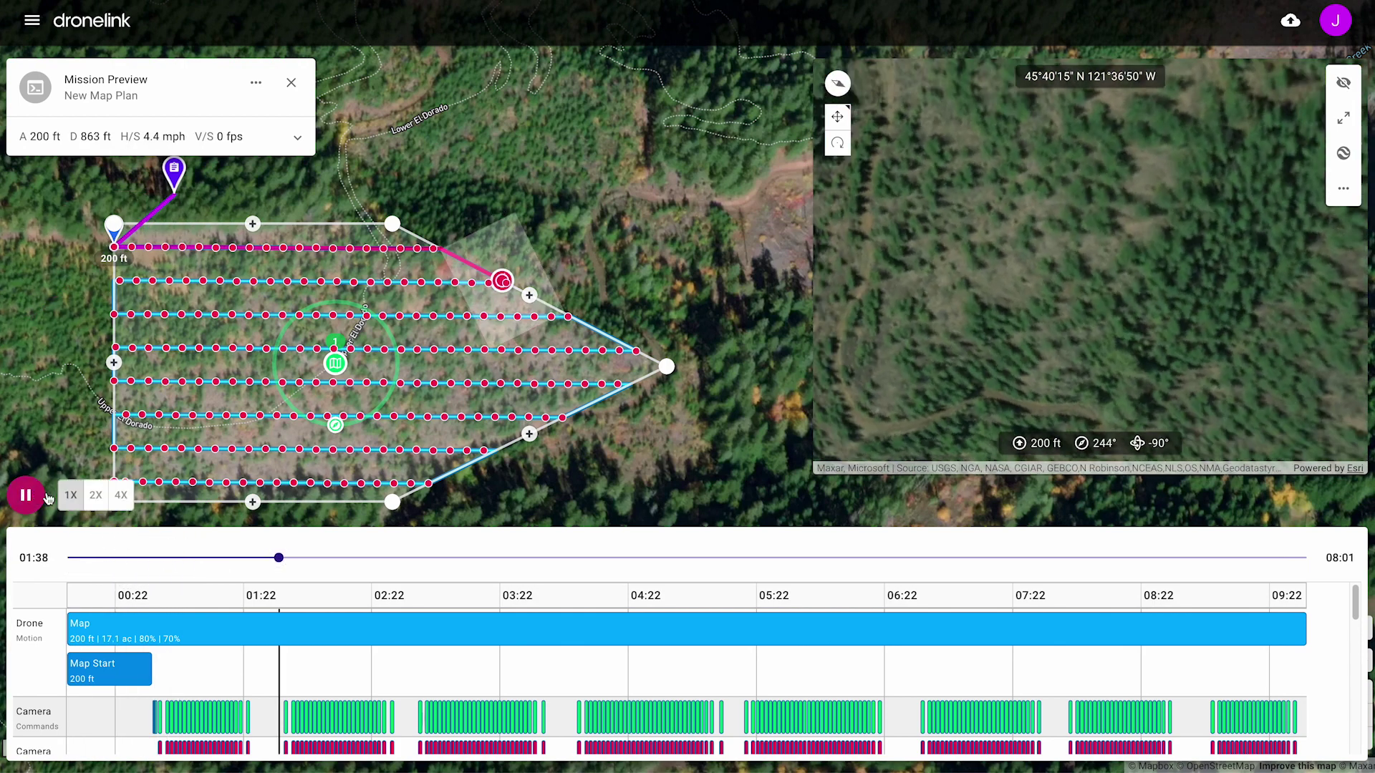
click(119, 496)
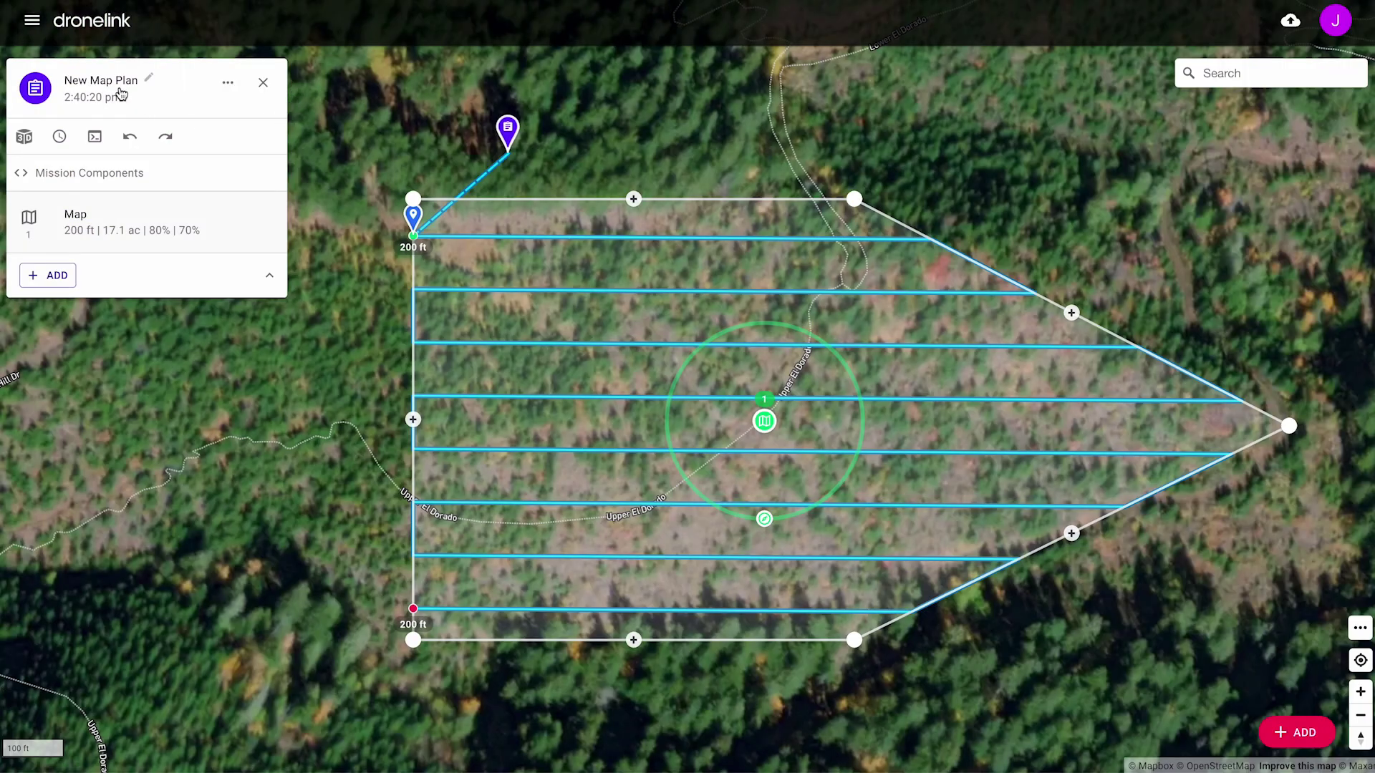
Rename the plan to 'Forestry Map'.
click(121, 93)
key(ctrl+a)
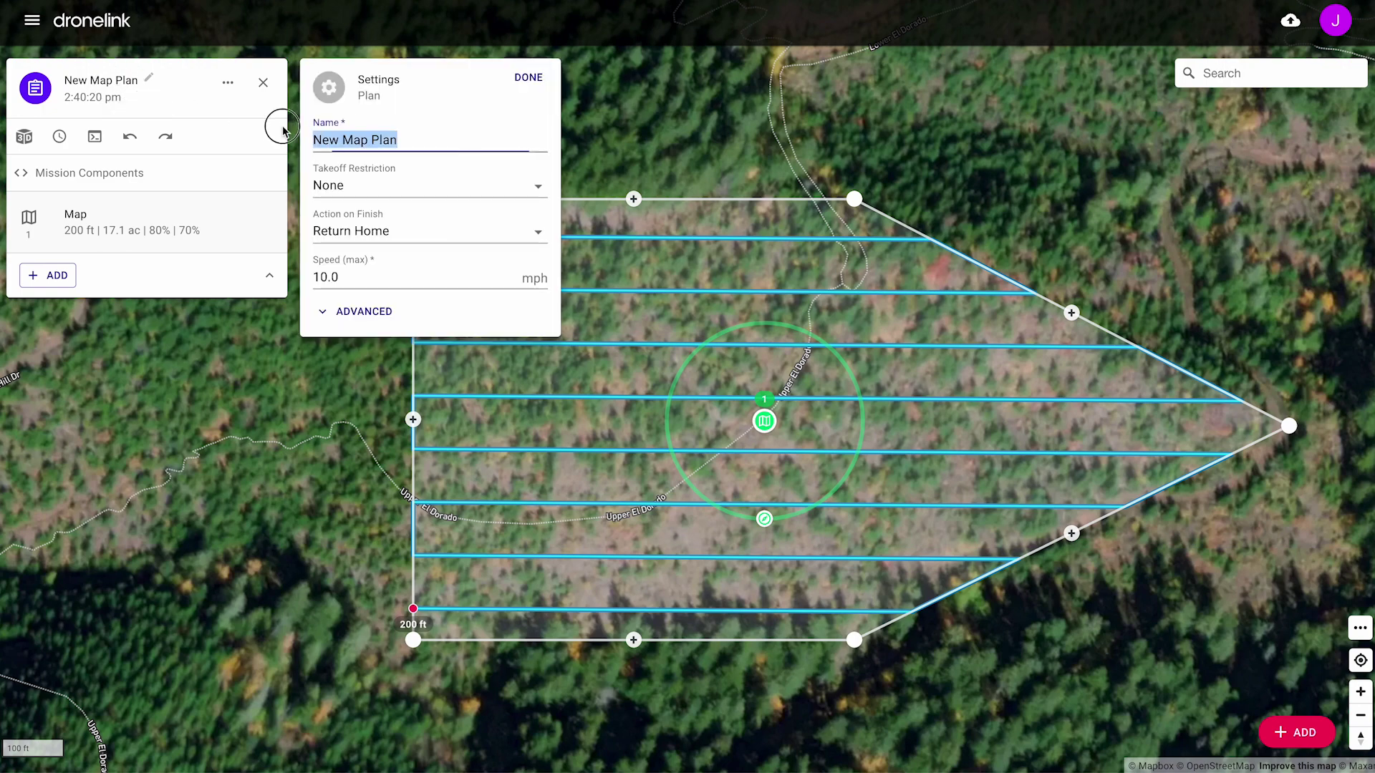
text(Forestry Map)
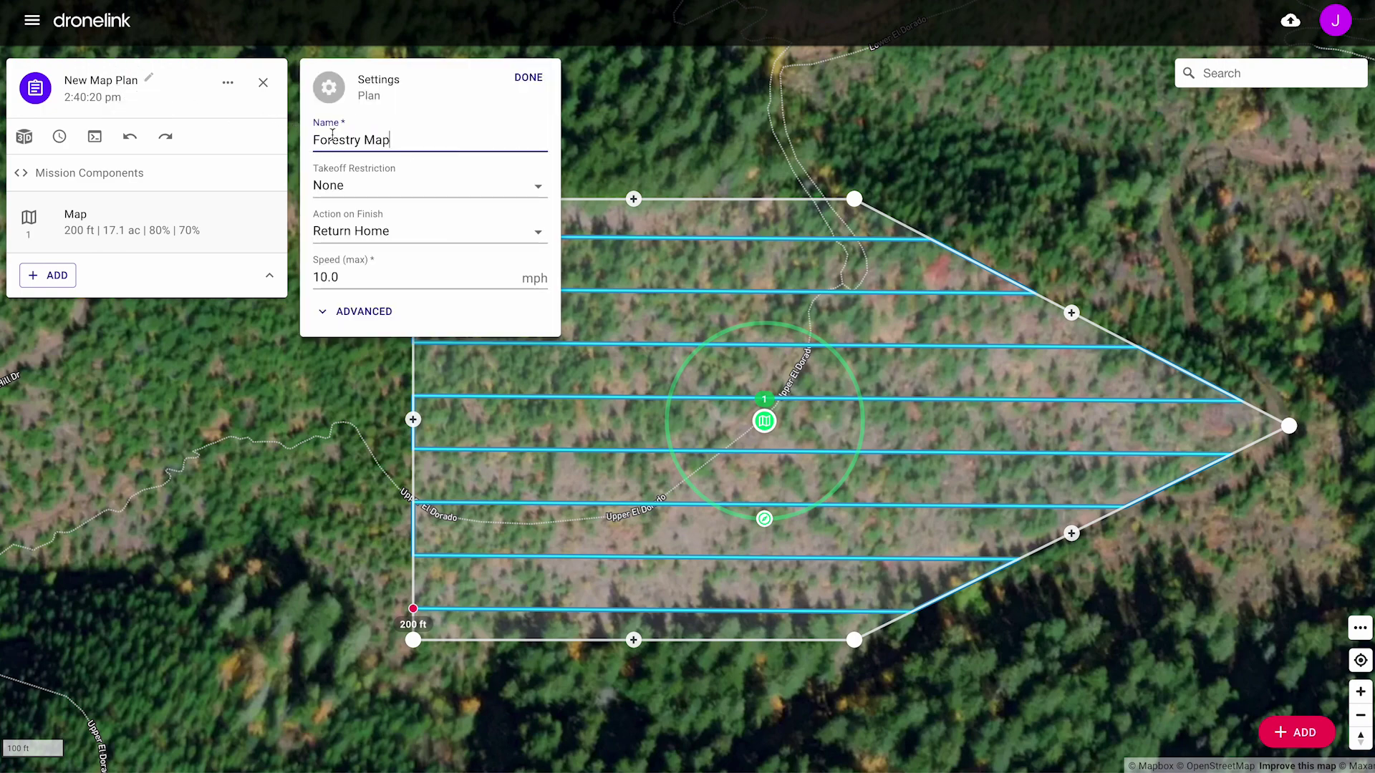
click(335, 387)
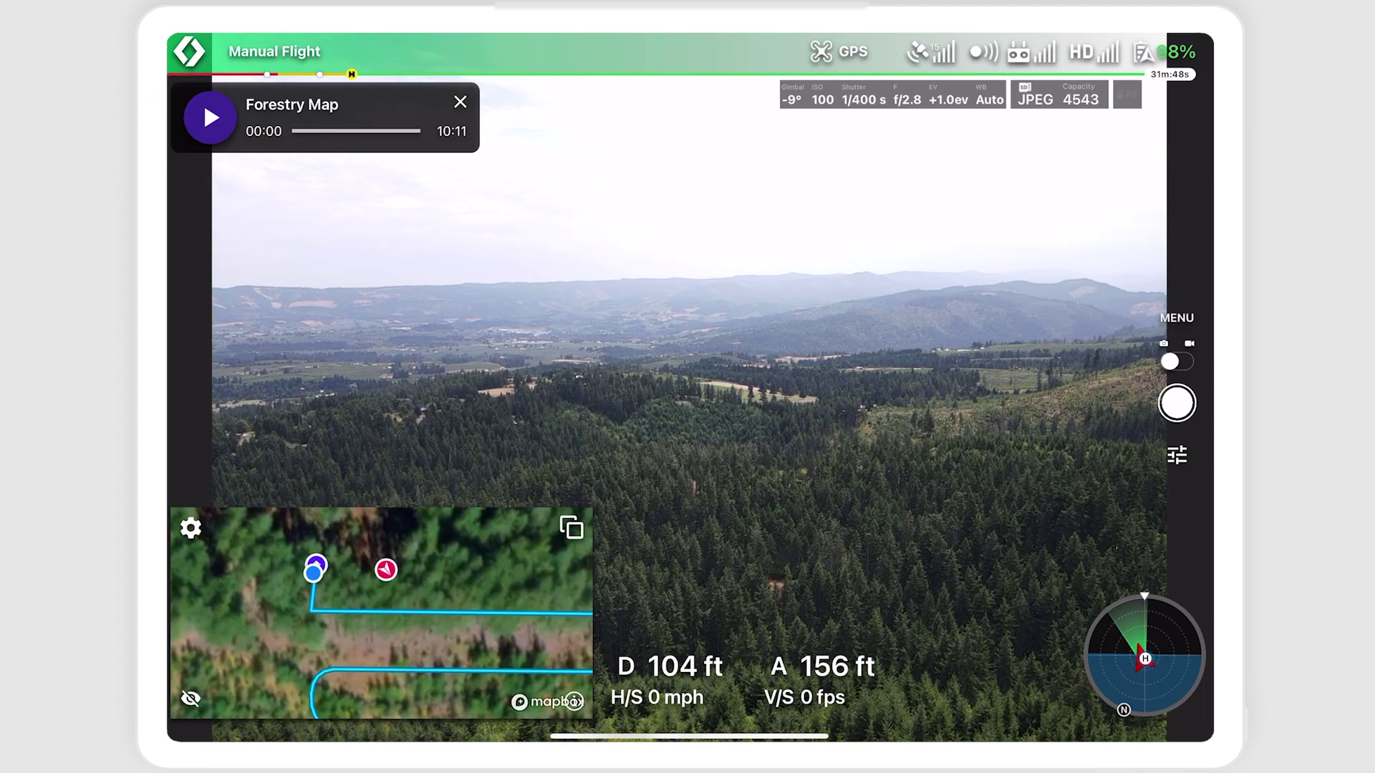
Start the Forestry Map mission in the mobile app's mission player.
click(210, 117)
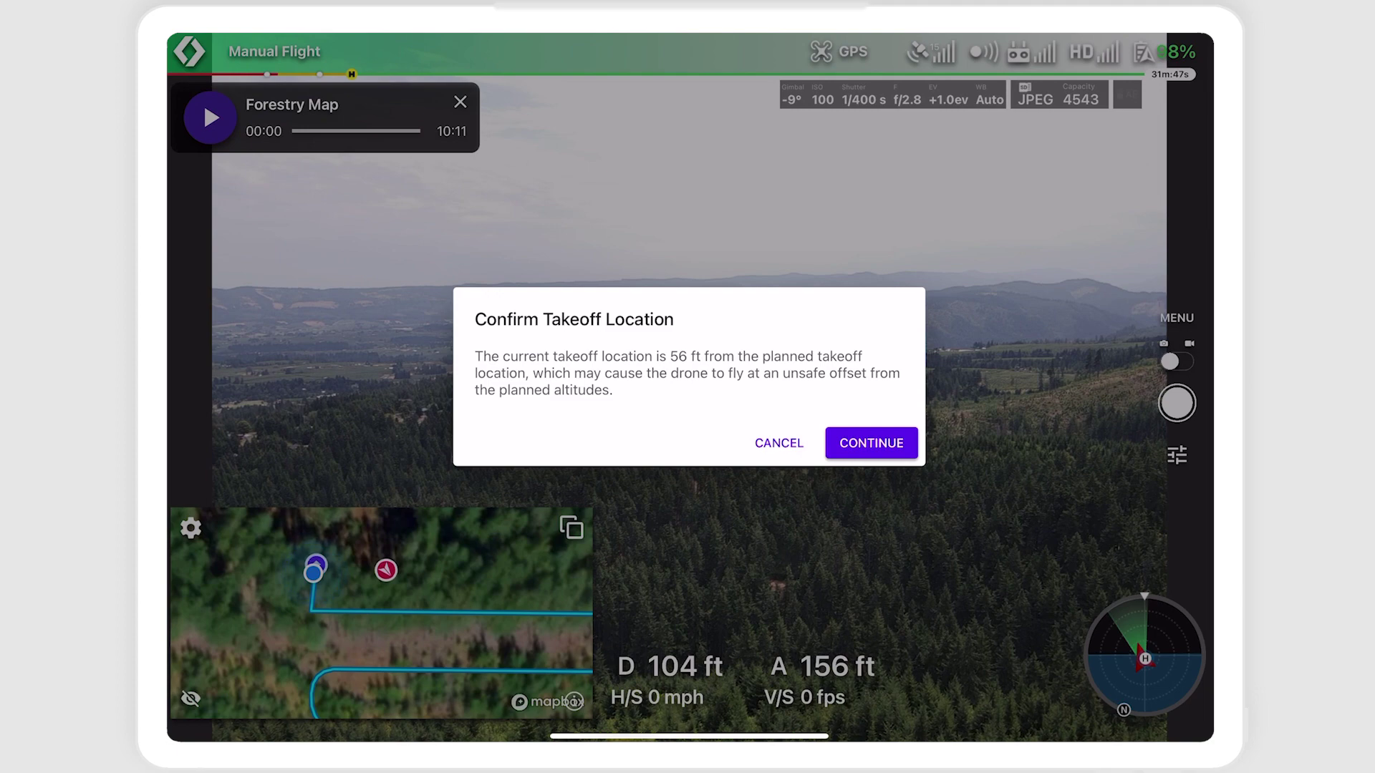
Accept the 56 ft takeoff offset and run the mission to Mission Accomplished.
click(871, 443)
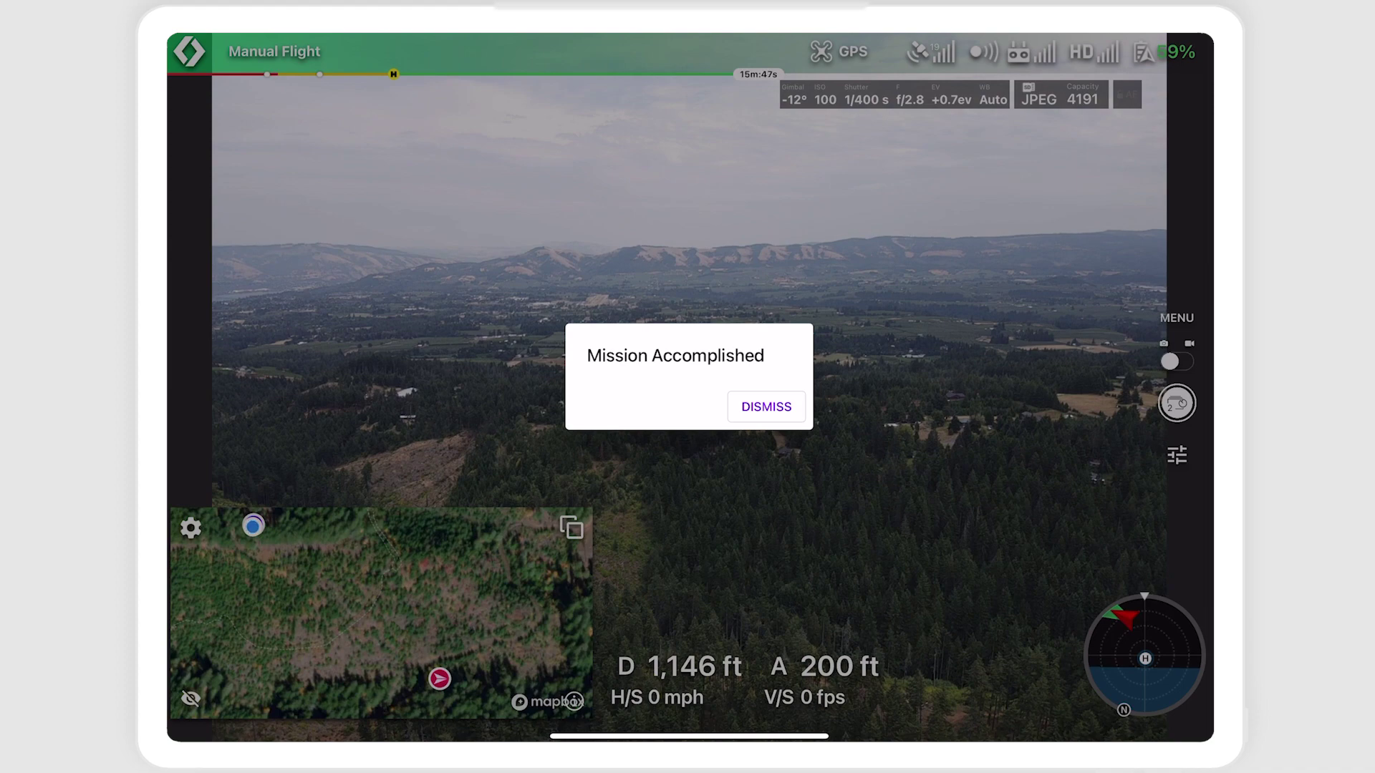
Dismiss the Mission Accomplished notice for the Forestry Map mission.
click(766, 407)
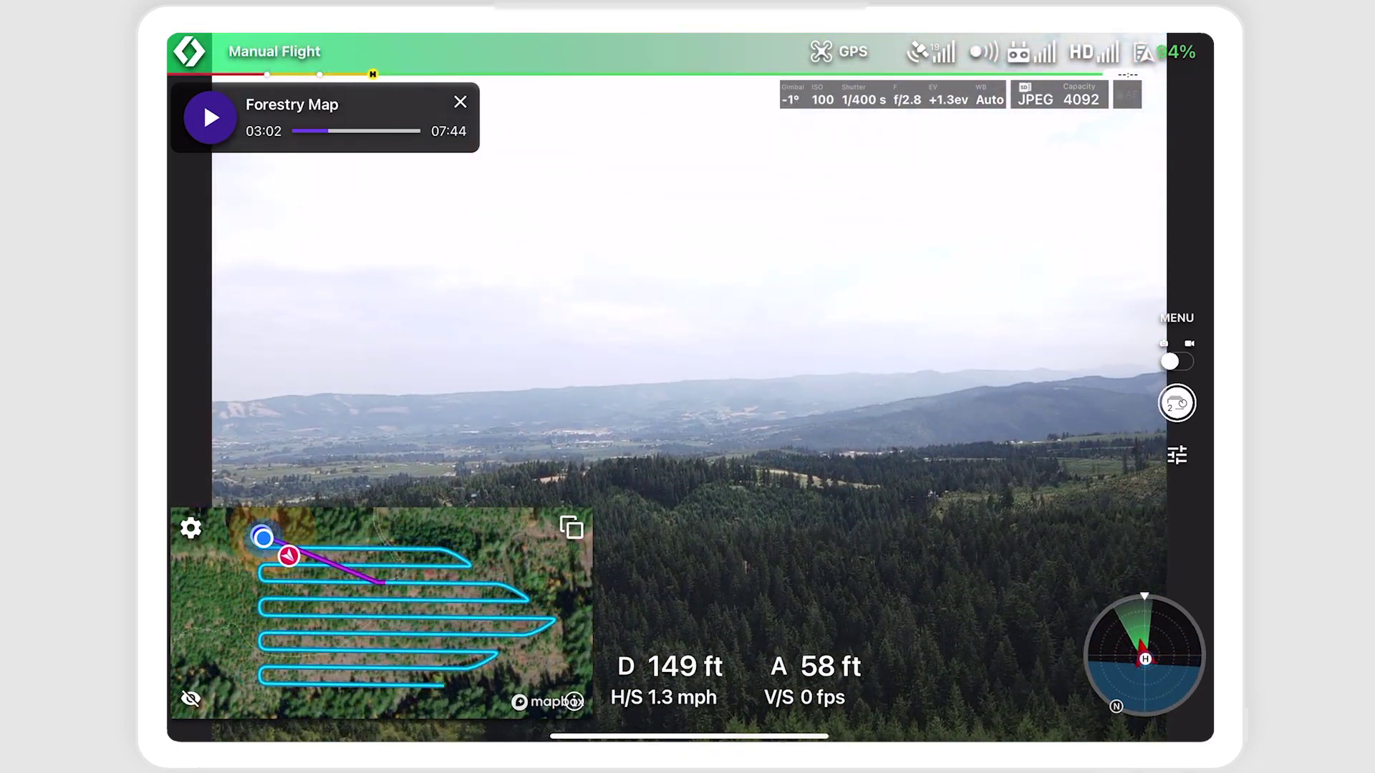
Resume the paused Forestry Map mission from the player.
click(204, 101)
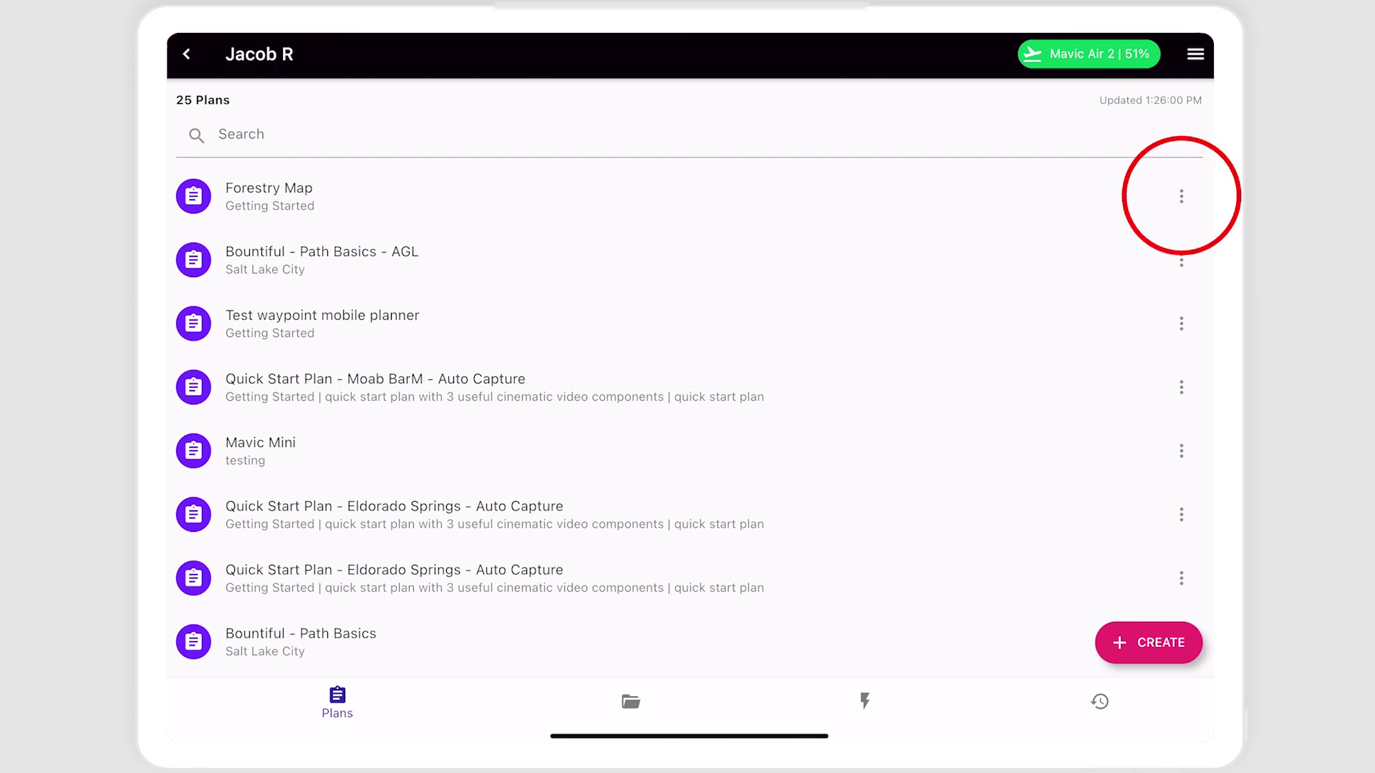
Show the options menu for the Forestry Map plan in the Plans list.
click(1182, 196)
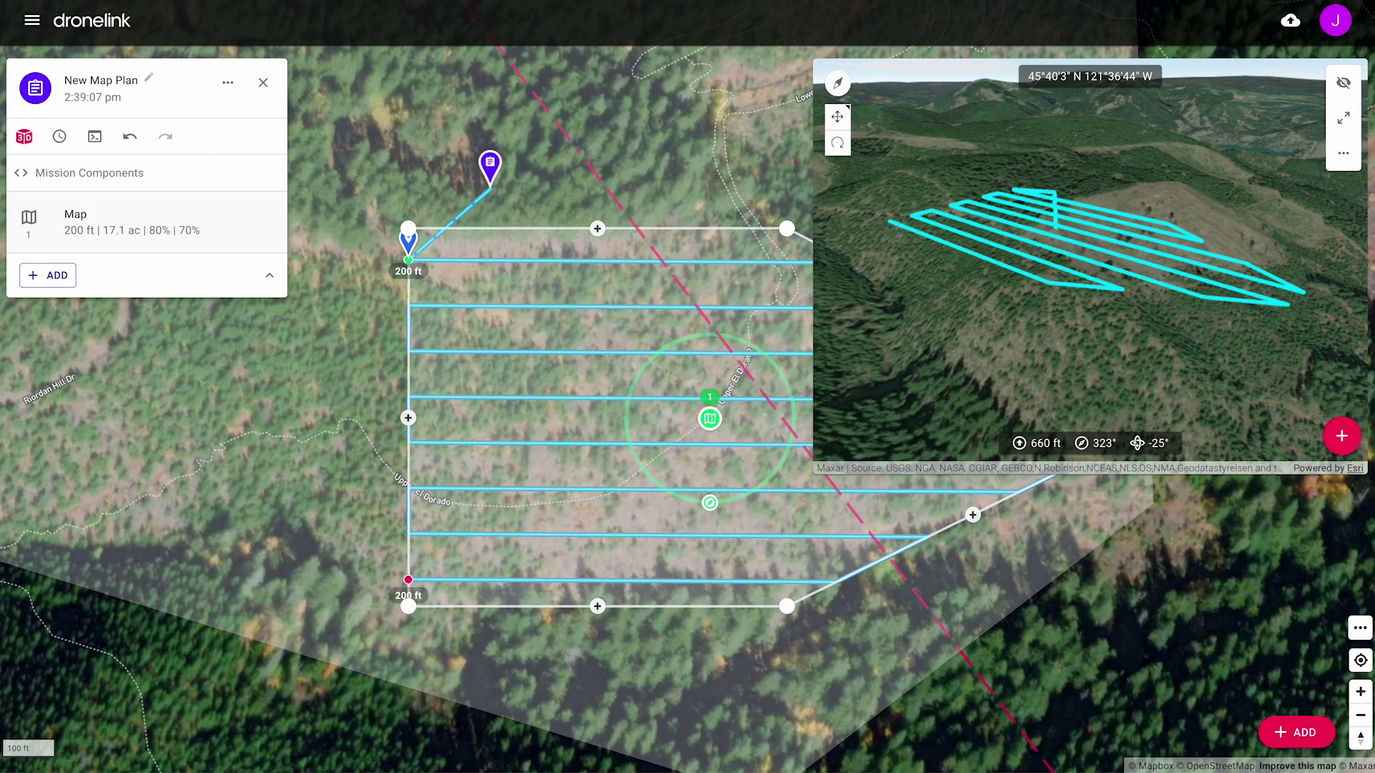
Set the Map component's altitude reference to Terrain Follow (AGL) in its advanced settings.
click(190, 222)
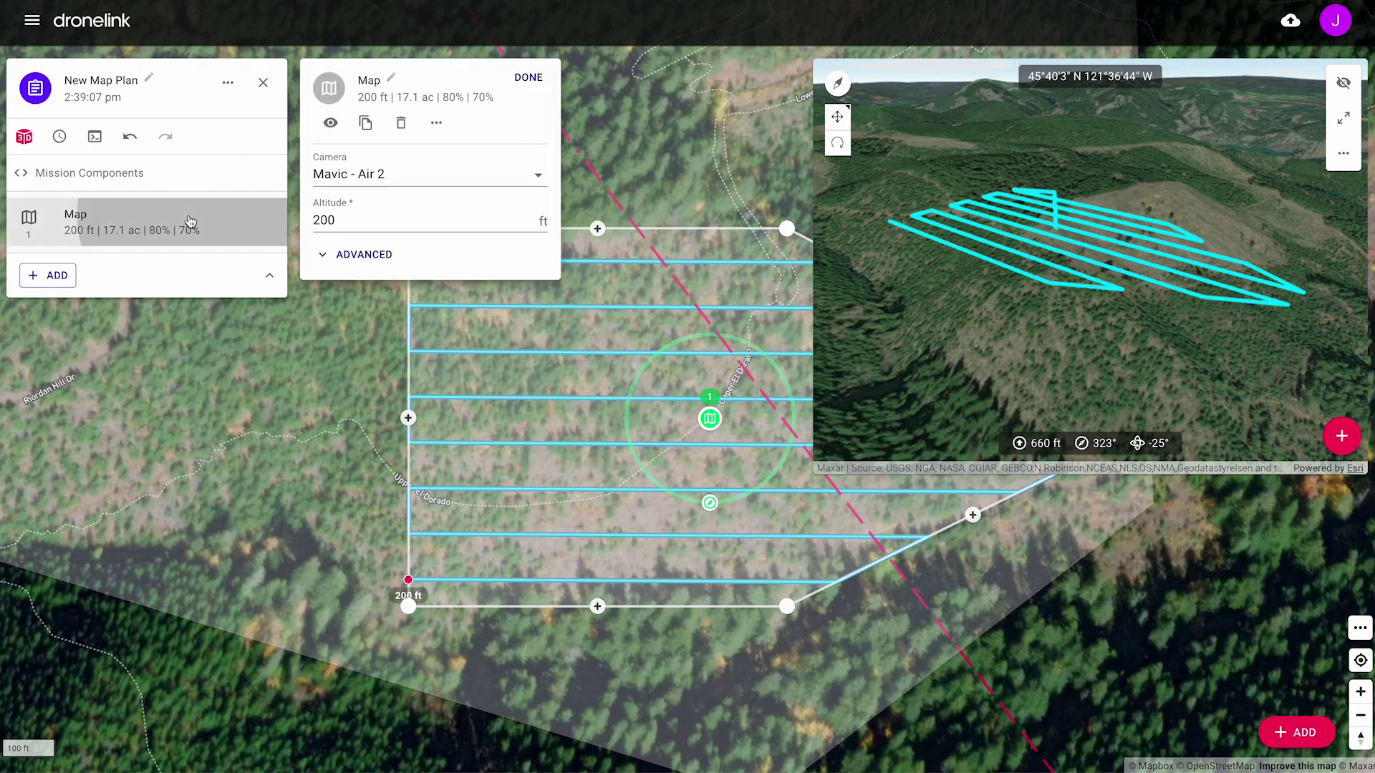
click(364, 256)
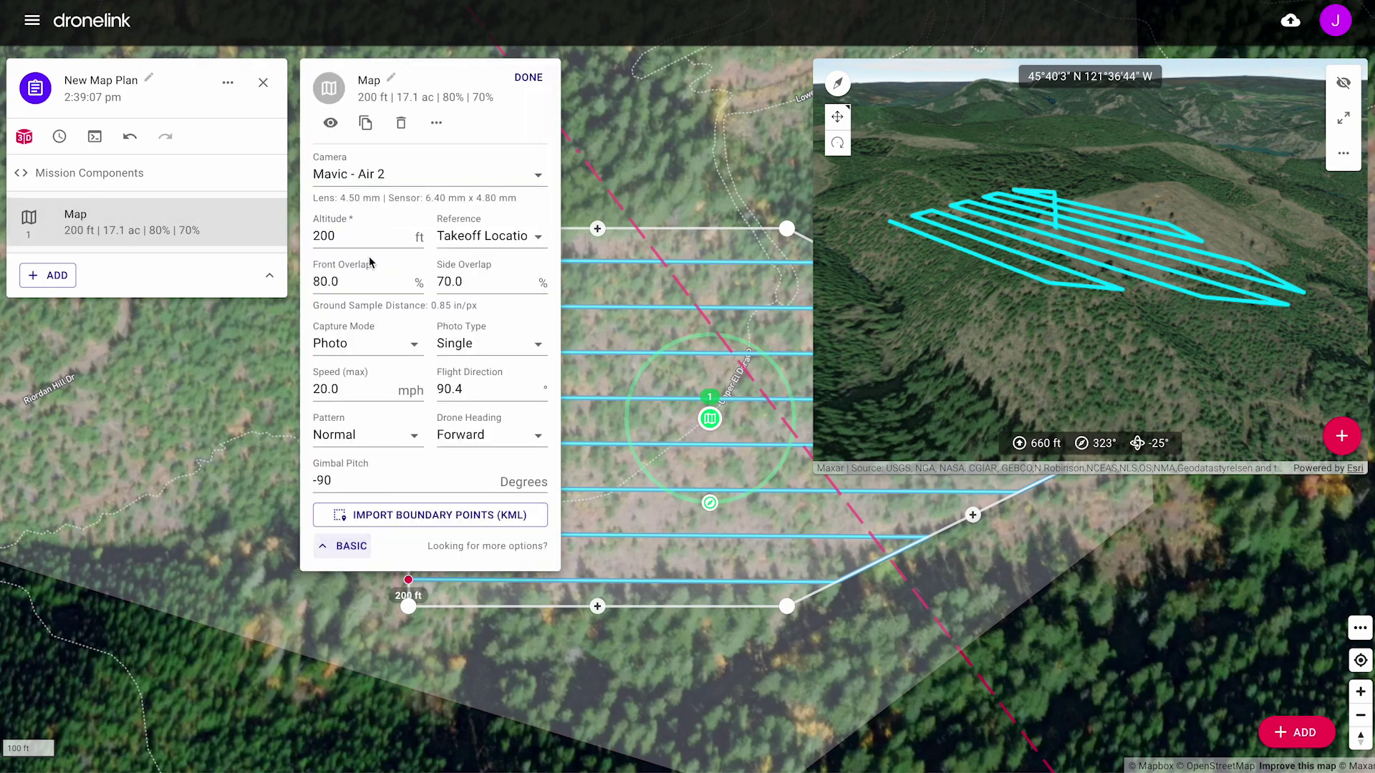
click(486, 244)
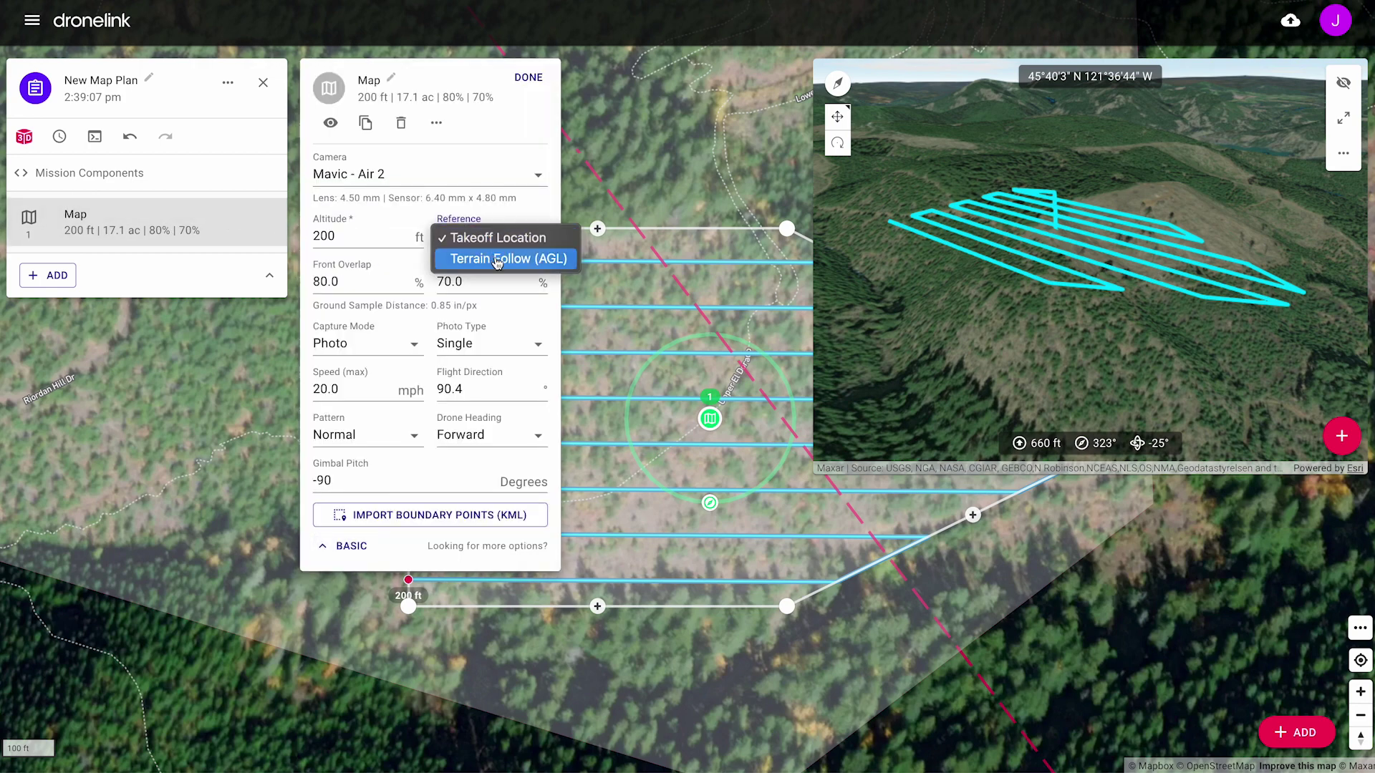
click(498, 259)
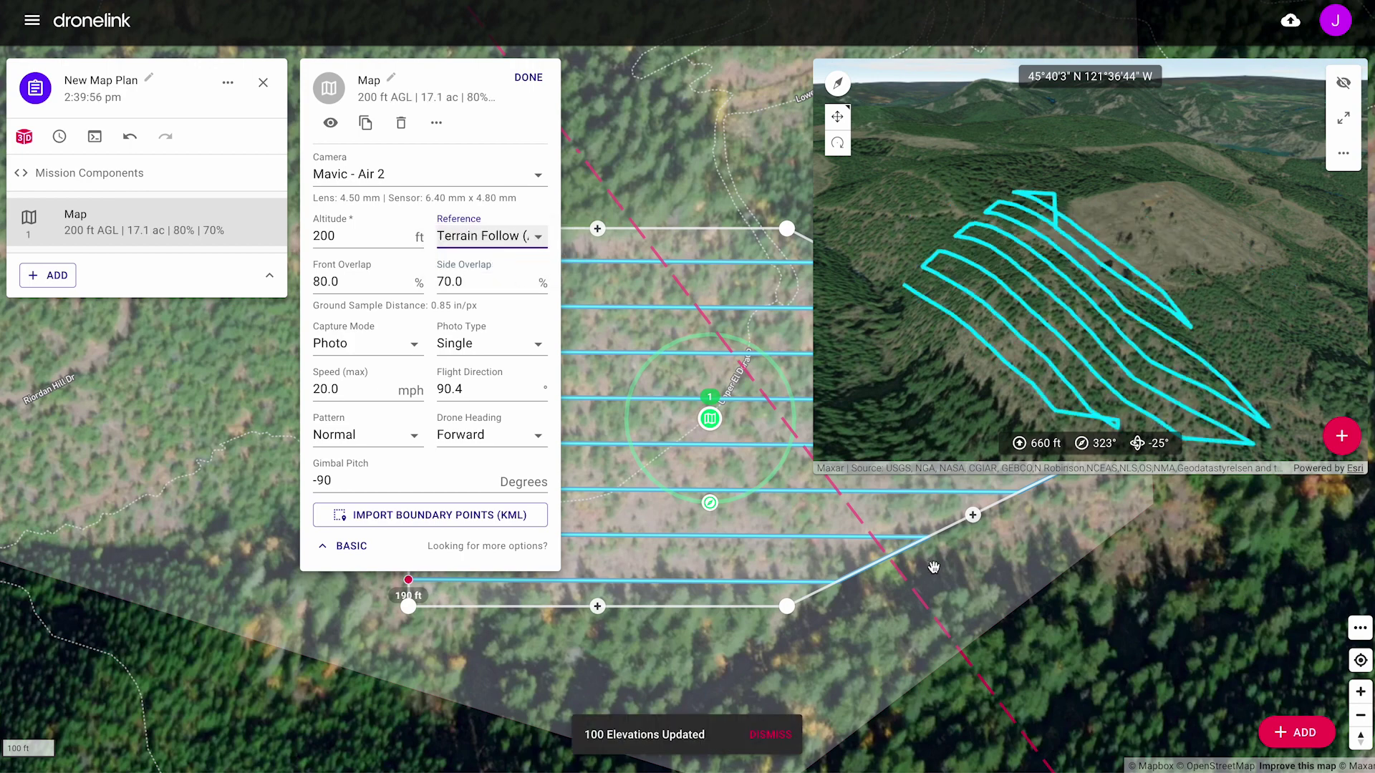